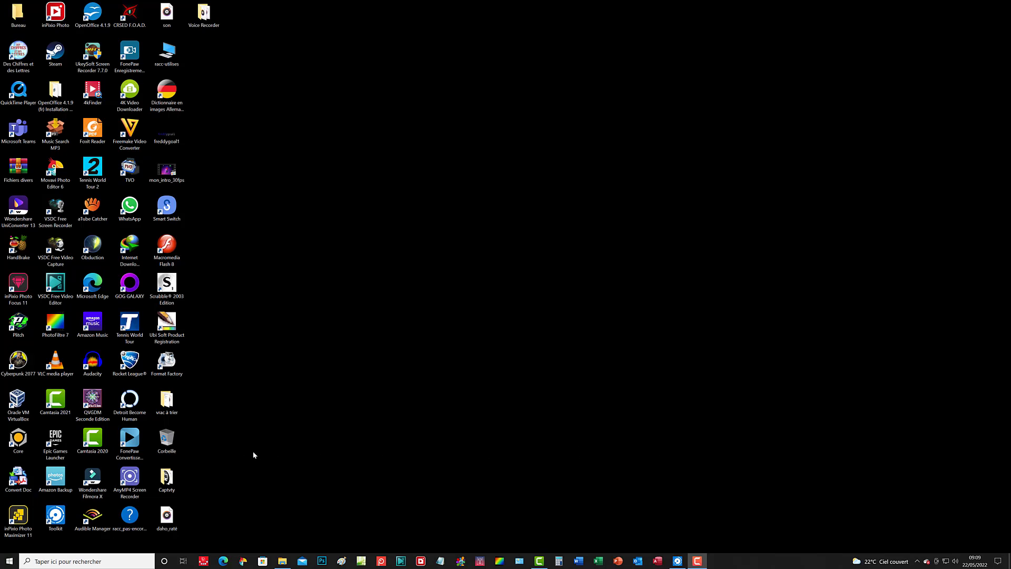
Step: Launch VLC media player from the desktop and start opening multiple media files
{"action": "left_click", "coordinate": [59, 364]}
{"action": "double_click", "coordinate": [60, 364]}
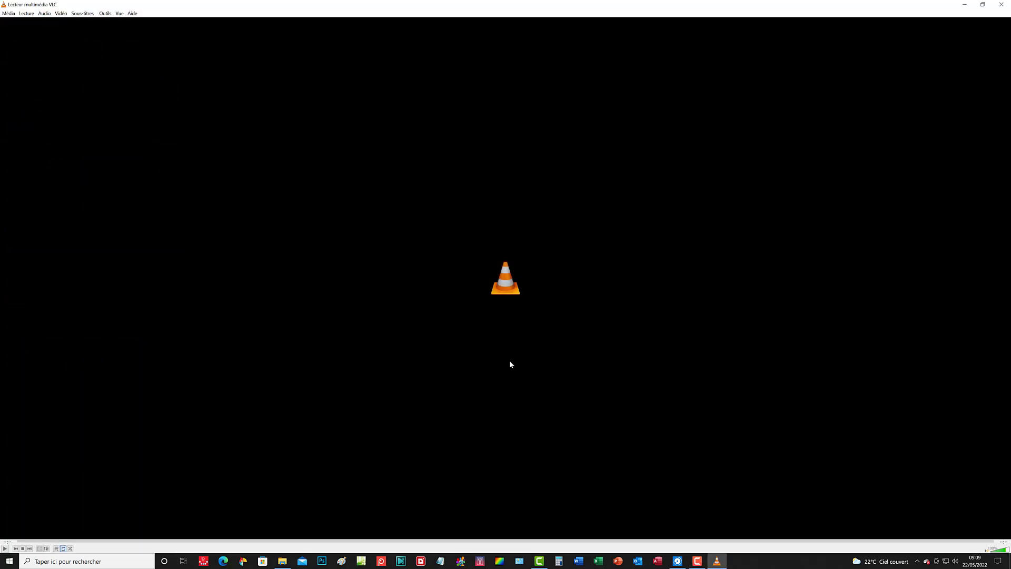
{"action": "left_click", "coordinate": [9, 14]}
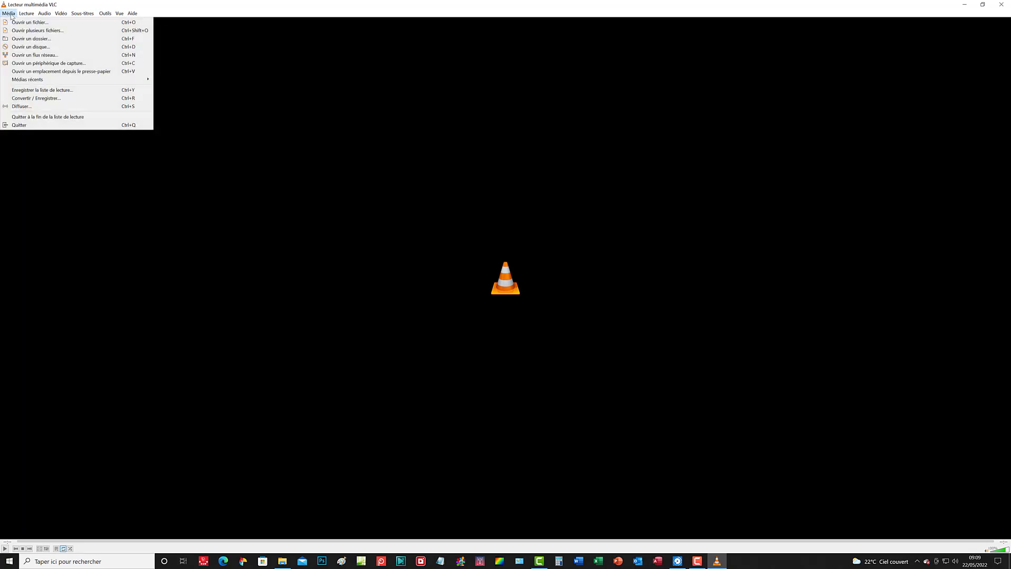
{"action": "left_click", "coordinate": [36, 30]}
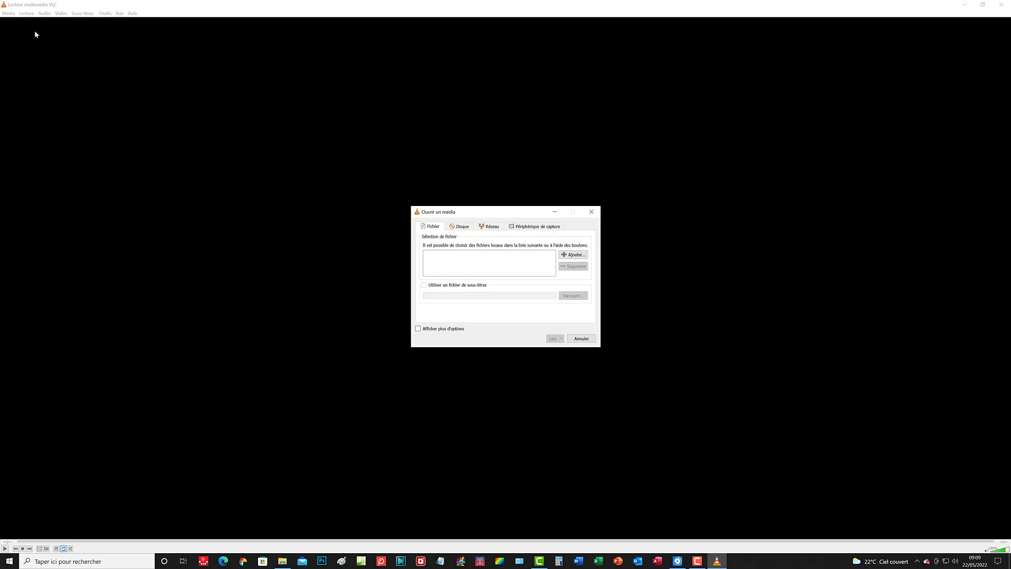
Step: Add all audio files from the Voice Recorder folder and enqueue them in the playlist without starting playback
{"action": "left_click", "coordinate": [573, 255]}
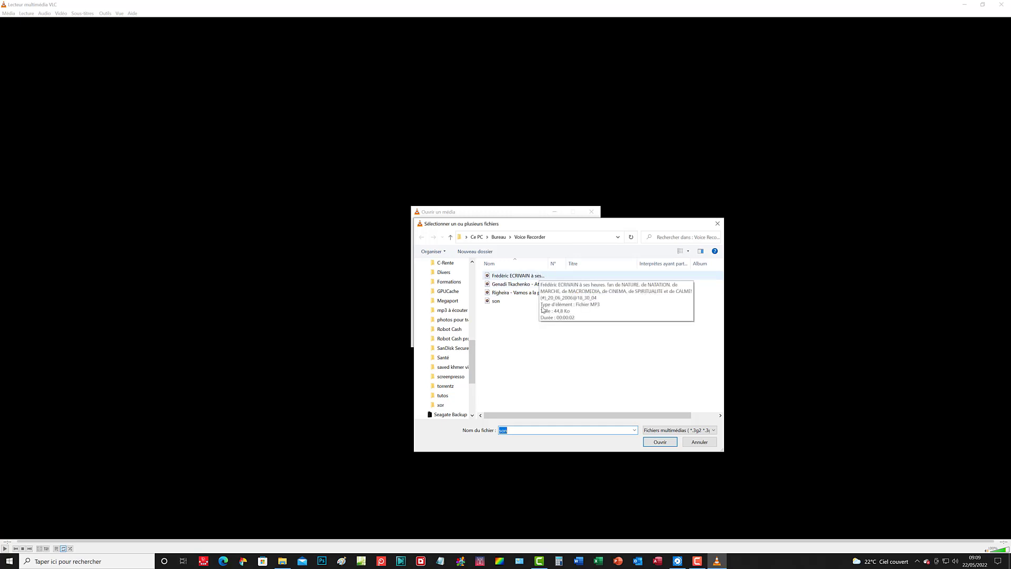
{"action": "left_click", "coordinate": [517, 314]}
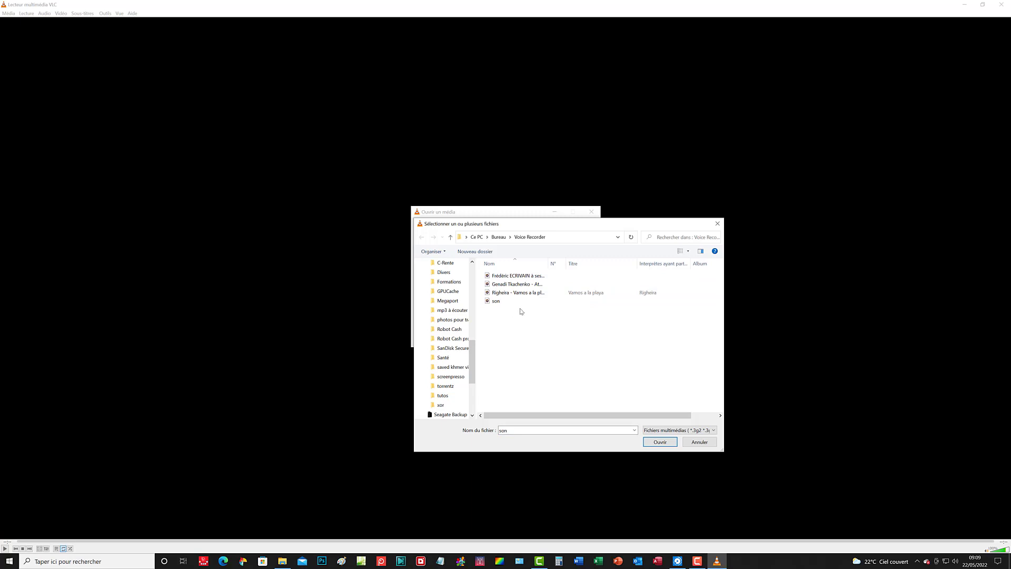
{"action": "key", "text": "ctrl+a"}
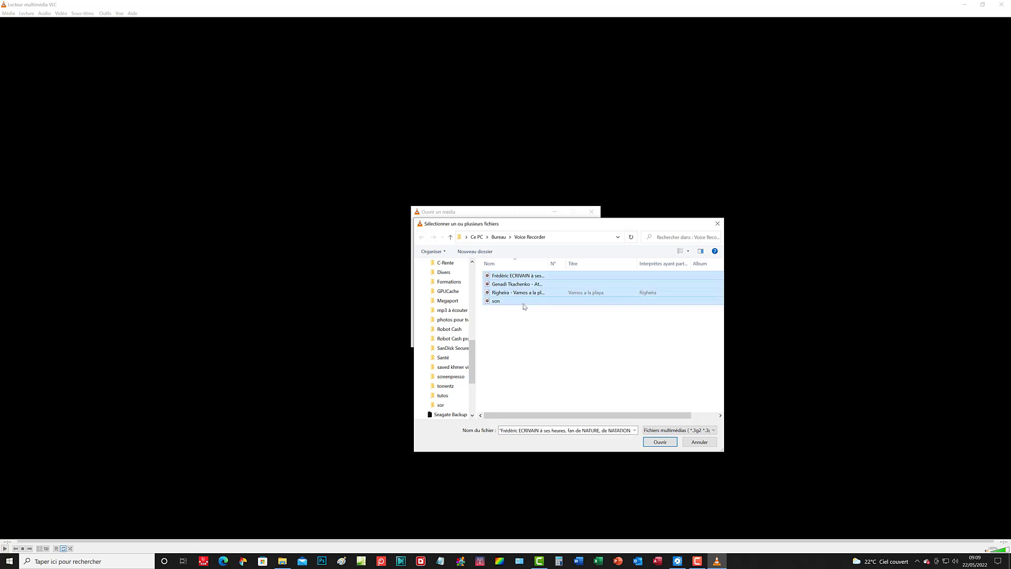
{"action": "left_click", "coordinate": [661, 440]}
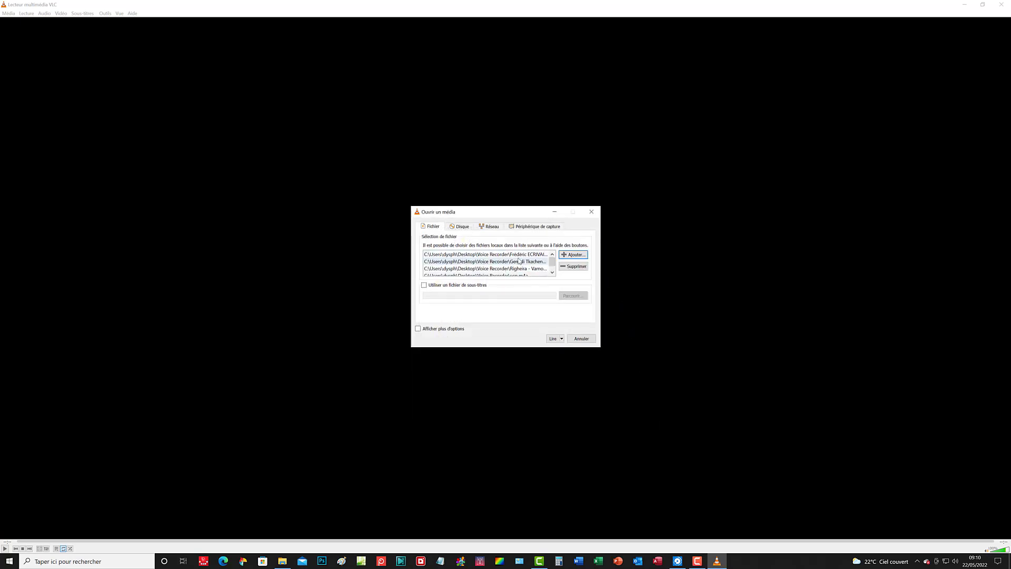
{"action": "left_click", "coordinate": [561, 339]}
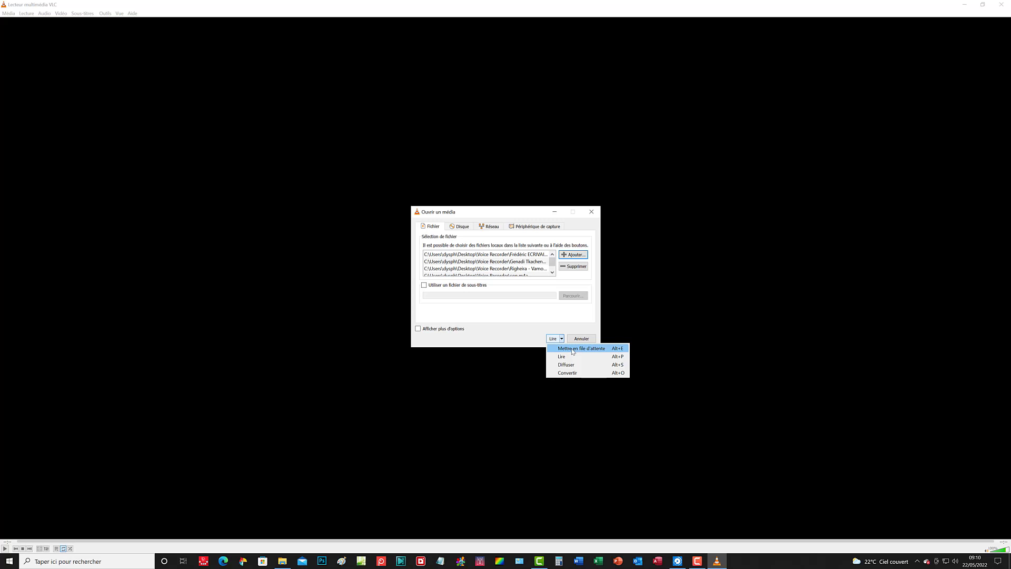
{"action": "left_click", "coordinate": [572, 349]}
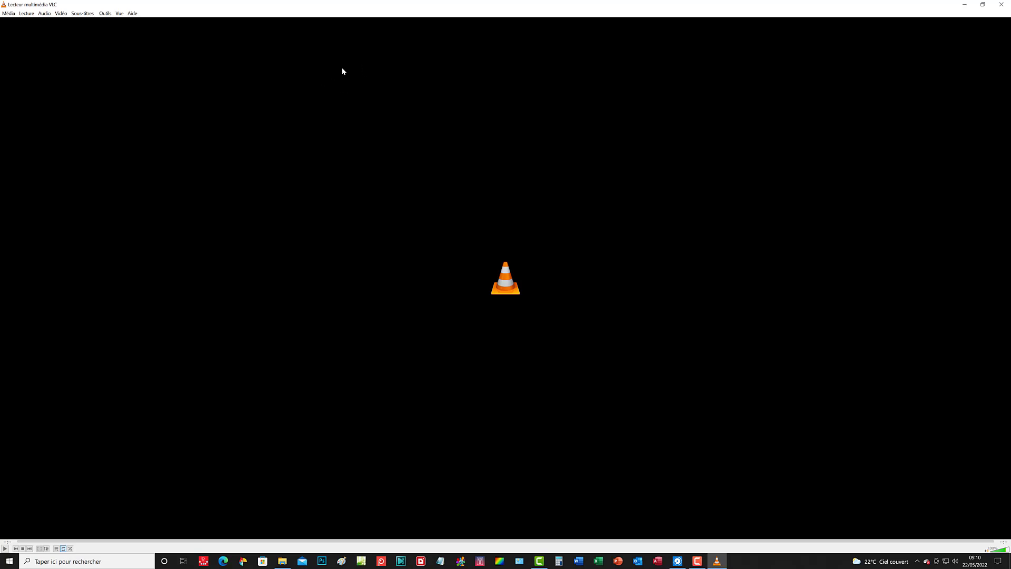
{"action": "left_click", "coordinate": [14, 15]}
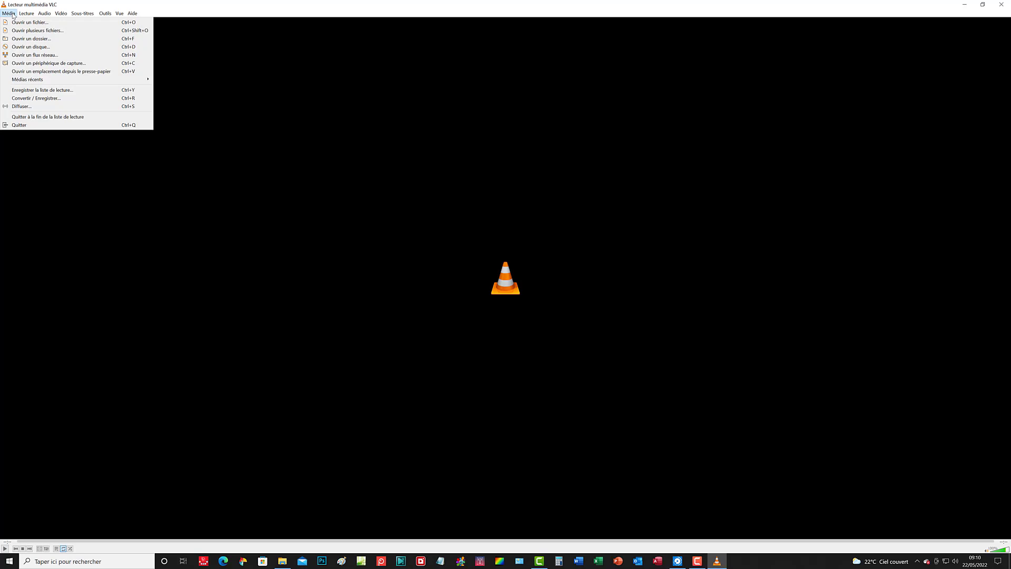
{"action": "mouse_move", "coordinate": [33, 15]}
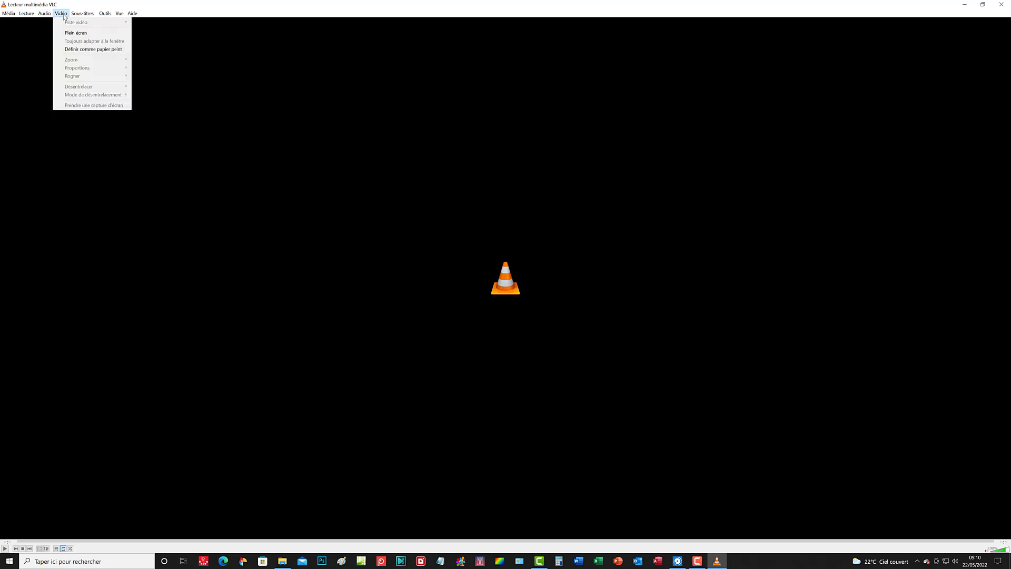
{"action": "mouse_move", "coordinate": [113, 18]}
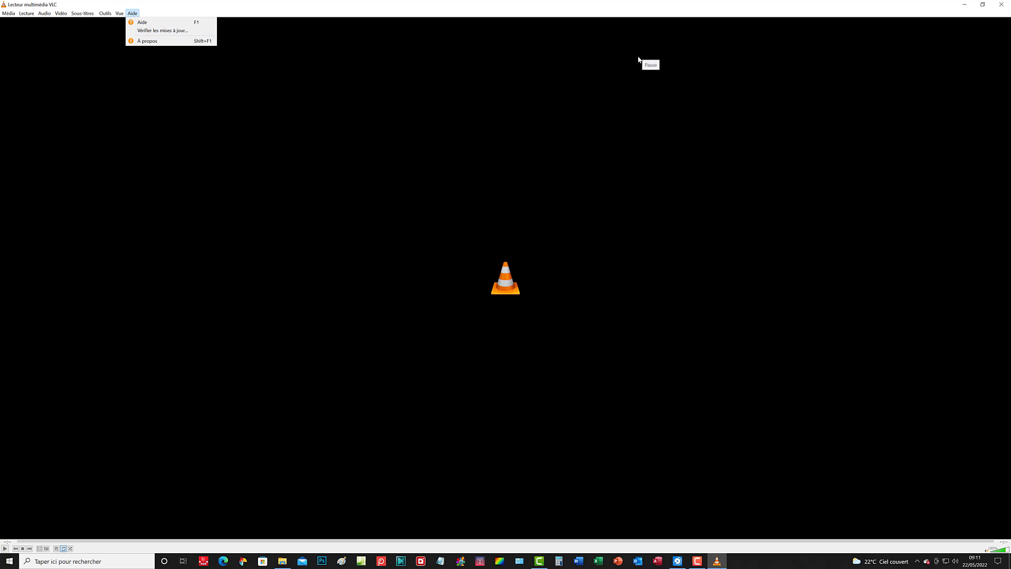
{"action": "key", "text": "F10"}
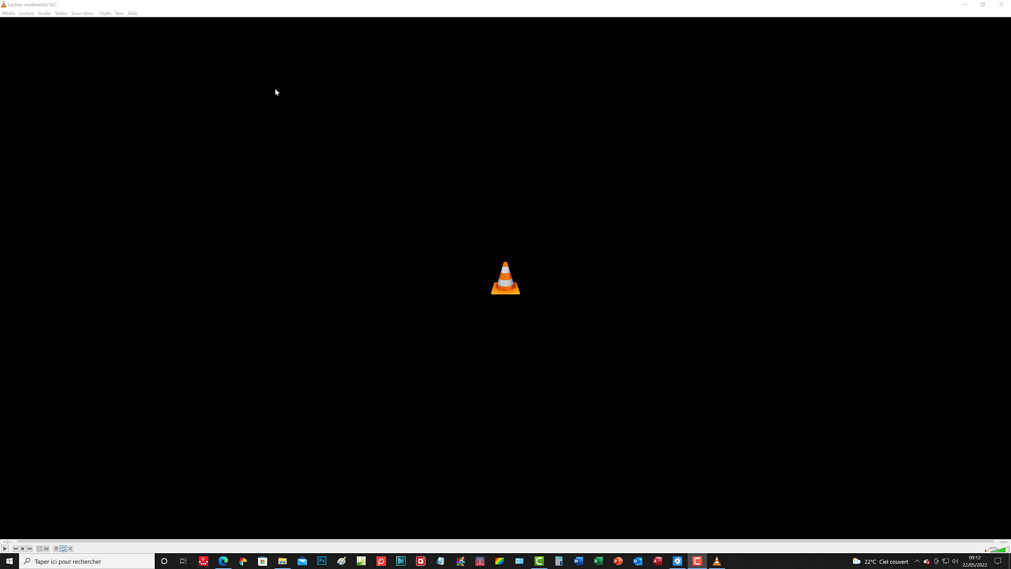
Step: In the audio preferences, set volume normalisation to 4,00 and ReplayGain mode to Album, and save the settings
{"action": "left_click", "coordinate": [105, 14]}
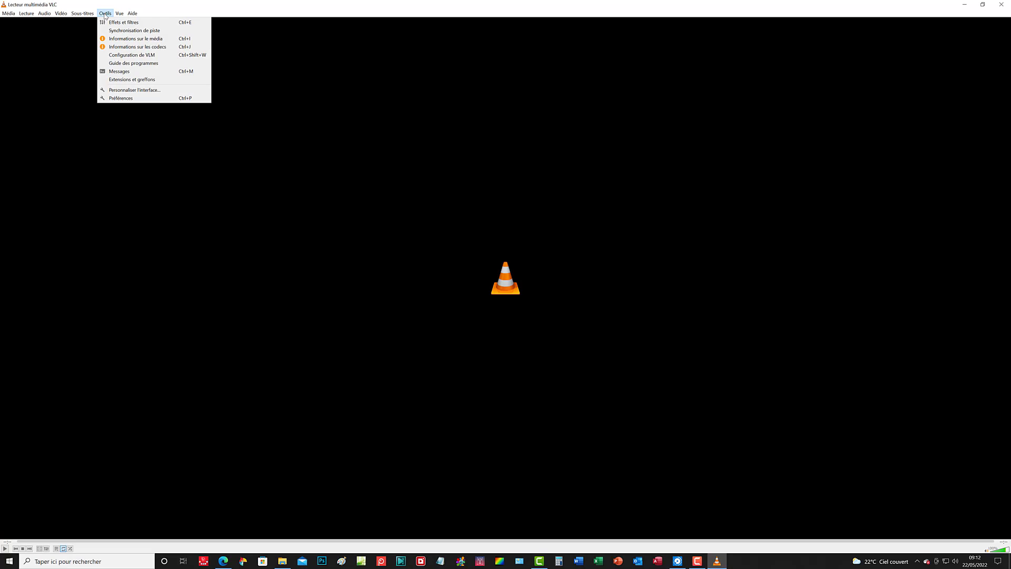
{"action": "left_click", "coordinate": [142, 99]}
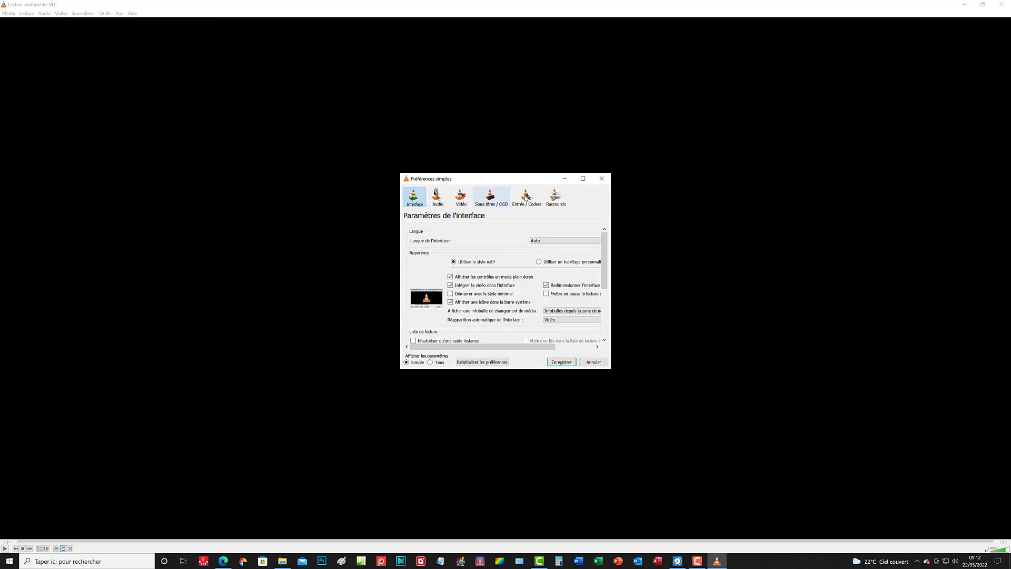
{"action": "left_click", "coordinate": [438, 197]}
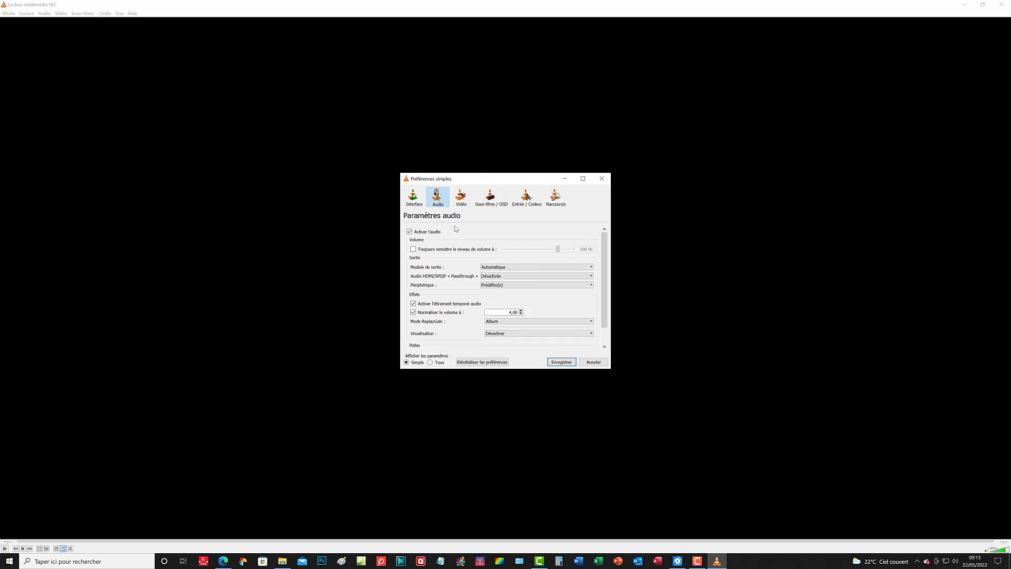
{"action": "mouse_move", "coordinate": [409, 233]}
{"action": "left_click_drag", "start_coordinate": [509, 313], "coordinate": [520, 312]}
{"action": "left_click", "coordinate": [520, 314]}
{"action": "left_click", "coordinate": [591, 322]}
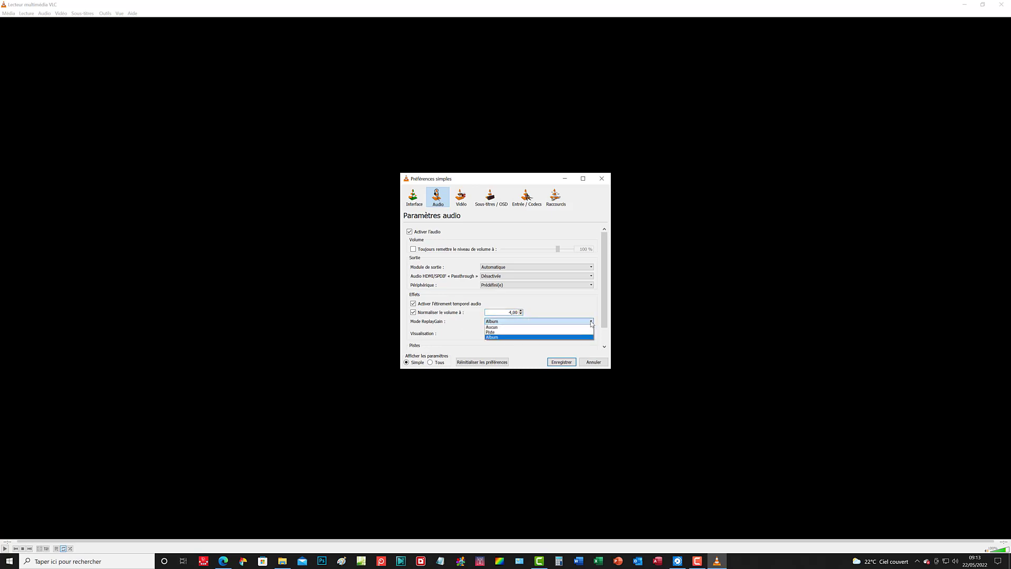
{"action": "left_click", "coordinate": [506, 338]}
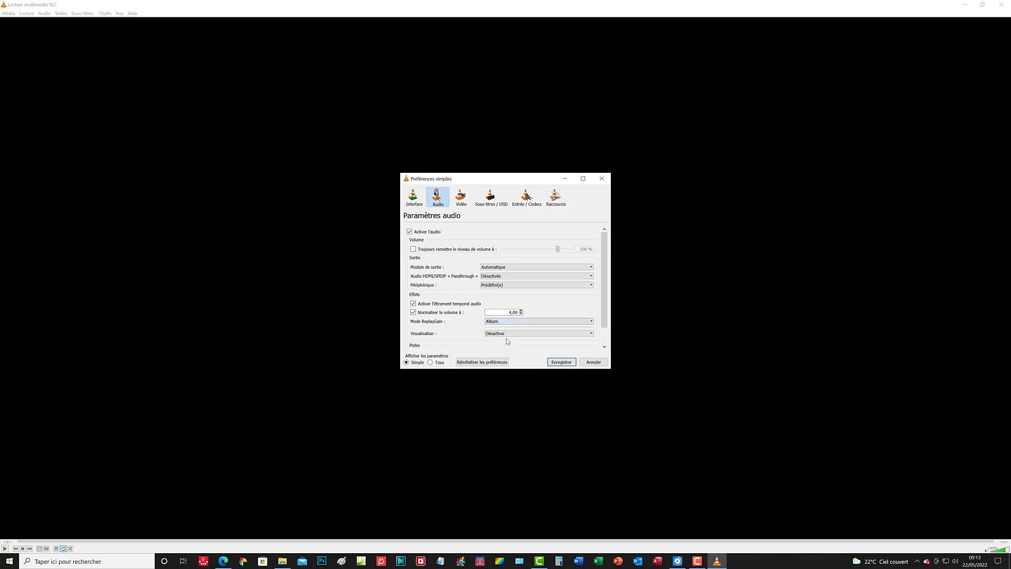
{"action": "left_click", "coordinate": [564, 364]}
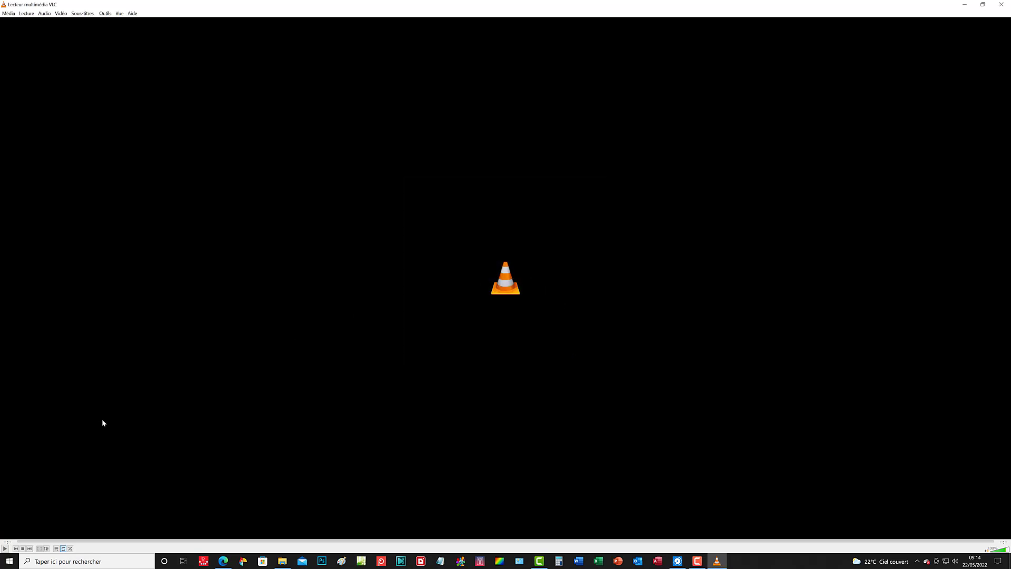
Step: Play the queued tracks in turn, skipping to near the end of each, and pause on son.m4a
{"action": "left_click", "coordinate": [5, 549]}
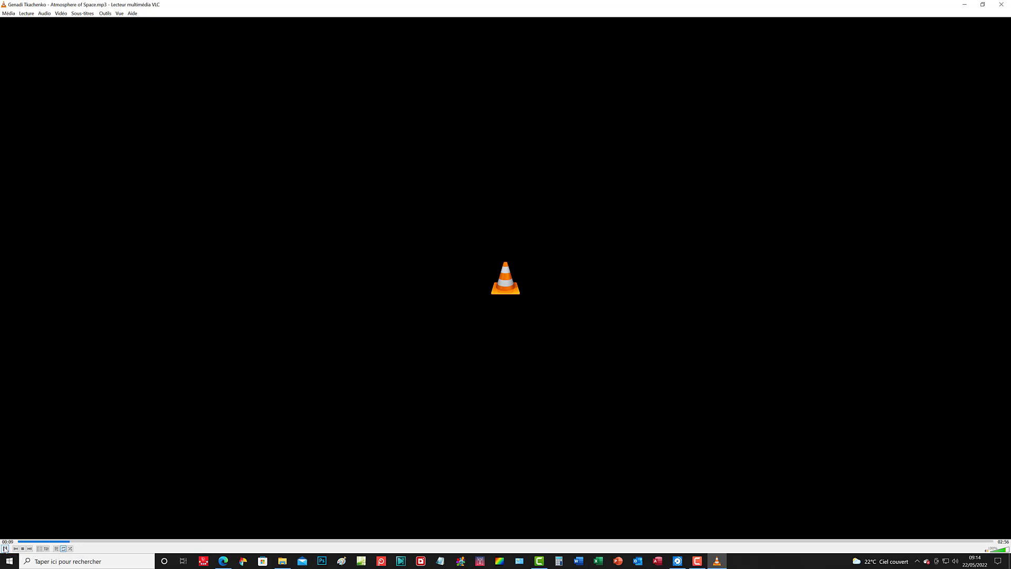
{"action": "left_click", "coordinate": [64, 541]}
{"action": "left_click_drag", "start_coordinate": [55, 541], "coordinate": [957, 542]}
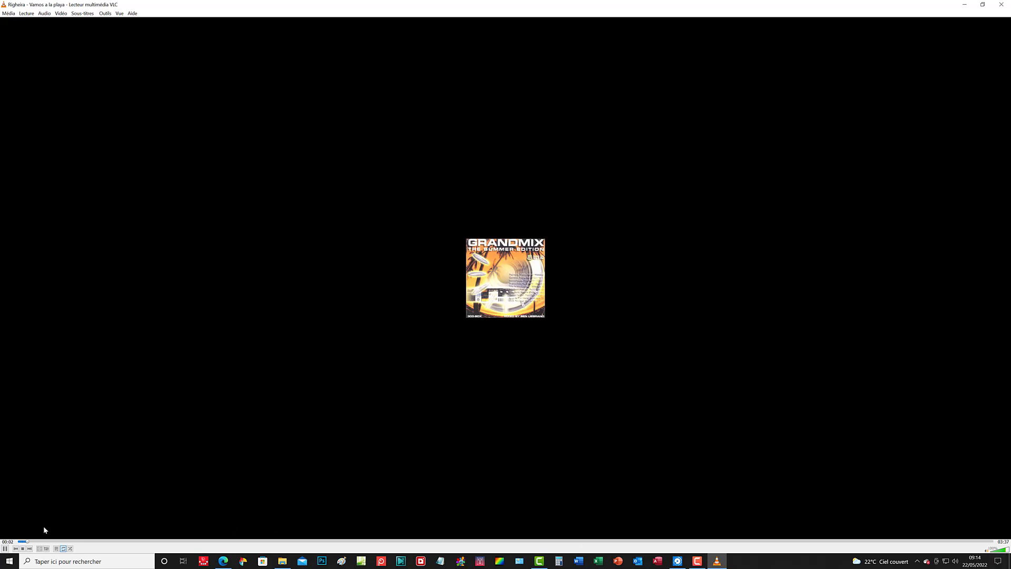
{"action": "left_click", "coordinate": [5, 548]}
{"action": "left_click_drag", "start_coordinate": [32, 542], "coordinate": [957, 542]}
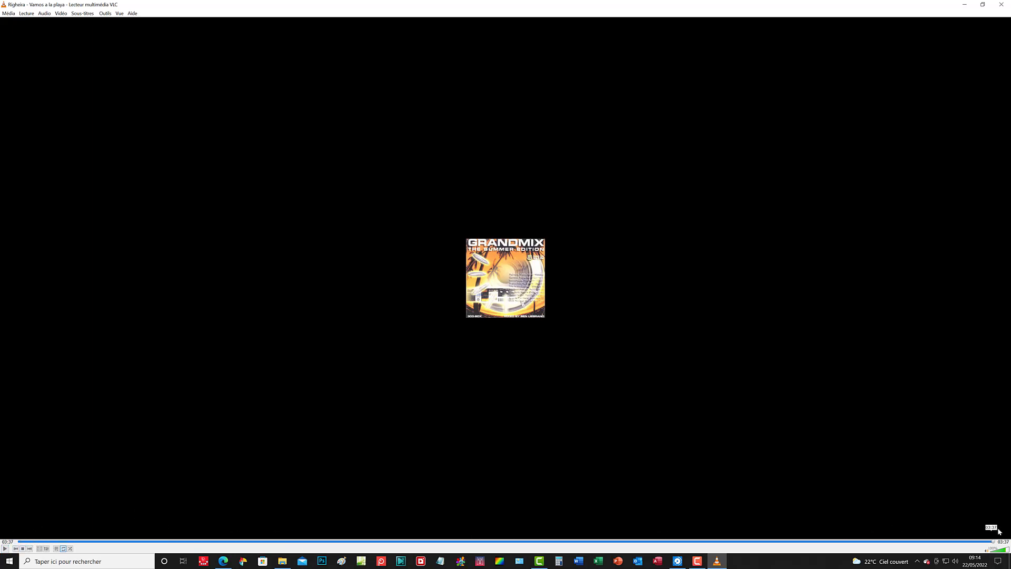
{"action": "left_click", "coordinate": [5, 548]}
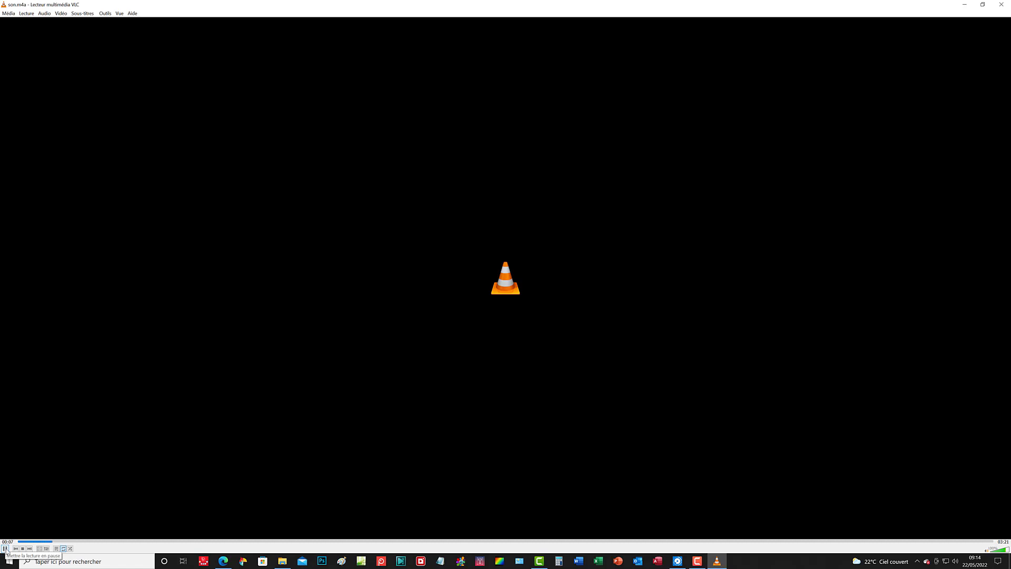
{"action": "left_click", "coordinate": [5, 549]}
Step: In the audio preferences, enable always resetting the volume level, set it to 125 %, and save
{"action": "left_click", "coordinate": [106, 14]}
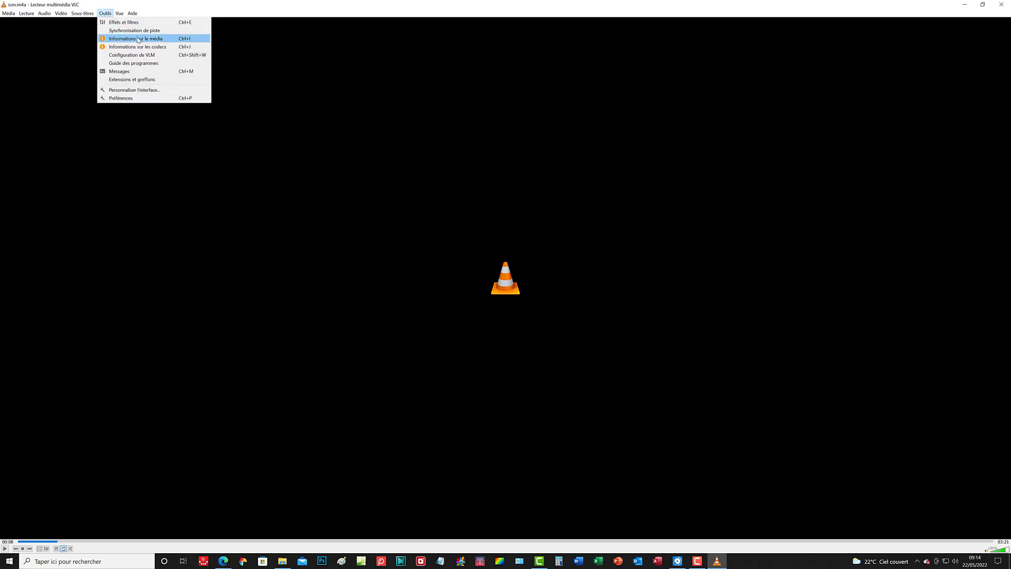
{"action": "left_click", "coordinate": [139, 97]}
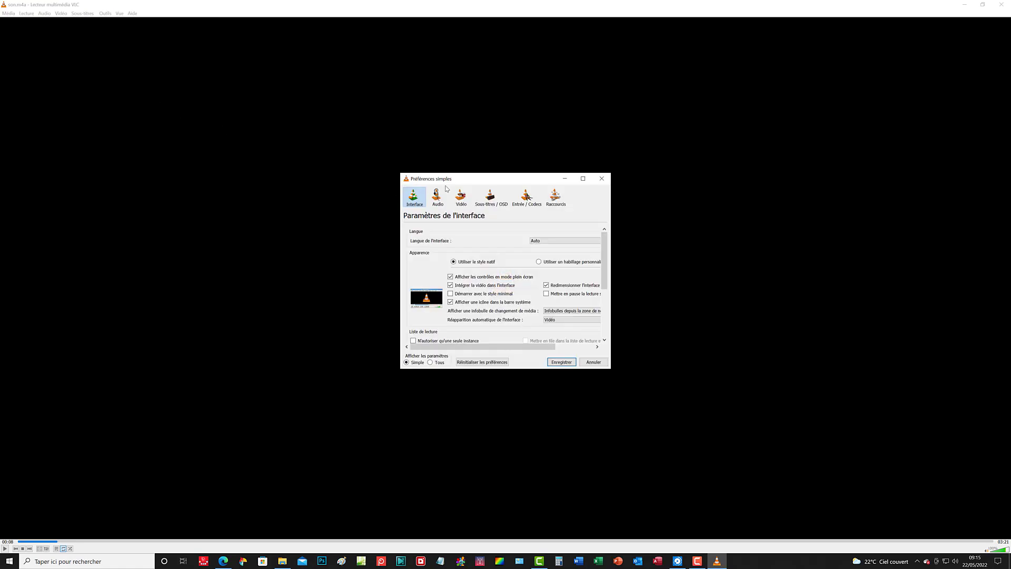
{"action": "left_click", "coordinate": [440, 202]}
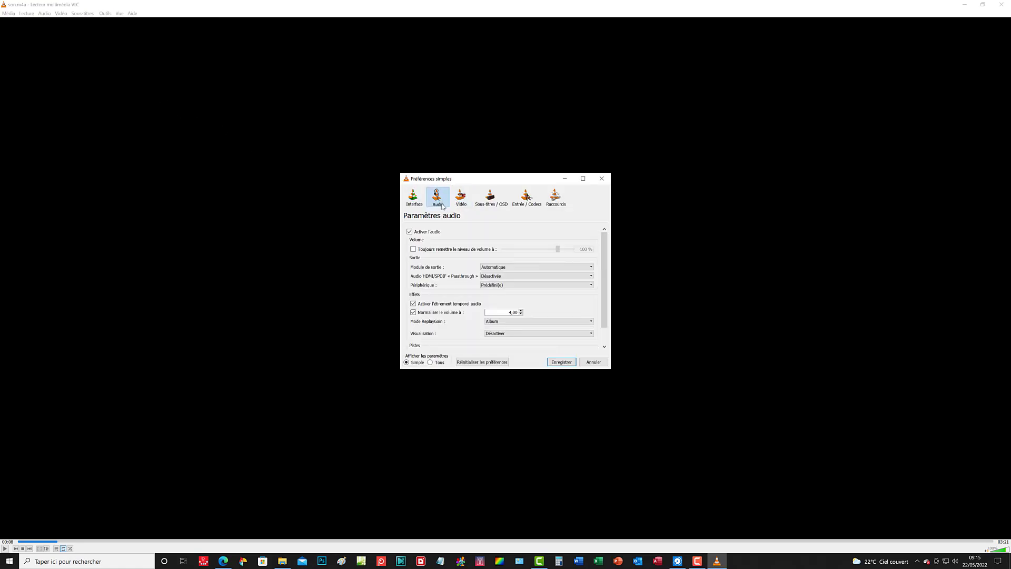
{"action": "left_click", "coordinate": [413, 250]}
{"action": "left_click_drag", "start_coordinate": [557, 248], "coordinate": [584, 253]}
{"action": "left_click", "coordinate": [560, 334]}
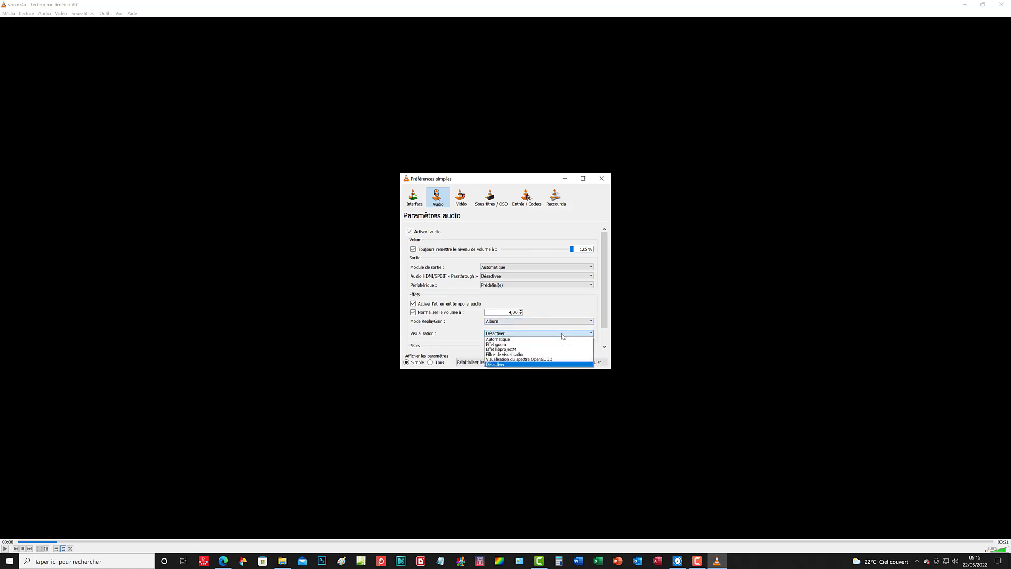
{"action": "left_click", "coordinate": [576, 301]}
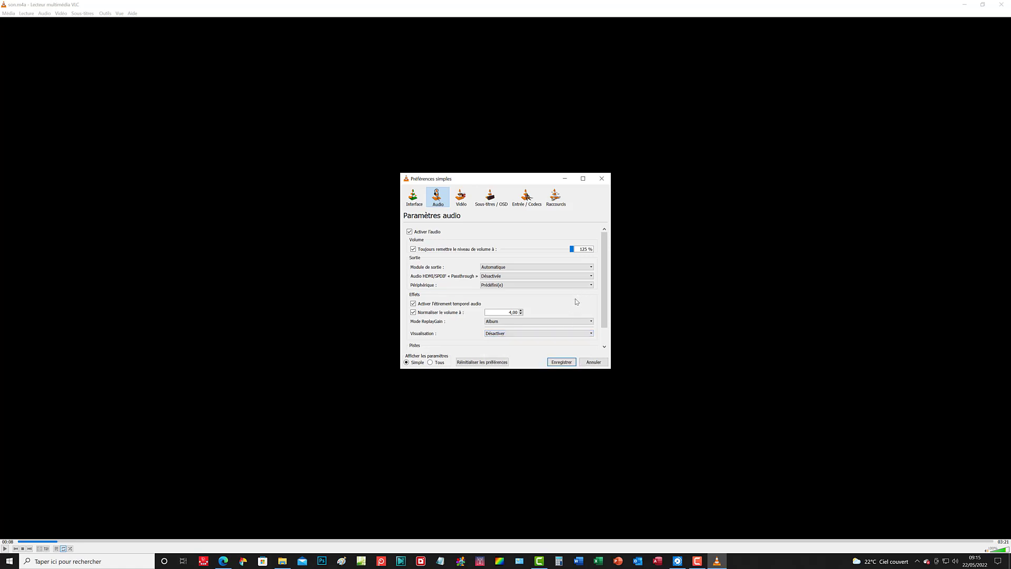
{"action": "left_click", "coordinate": [564, 363]}
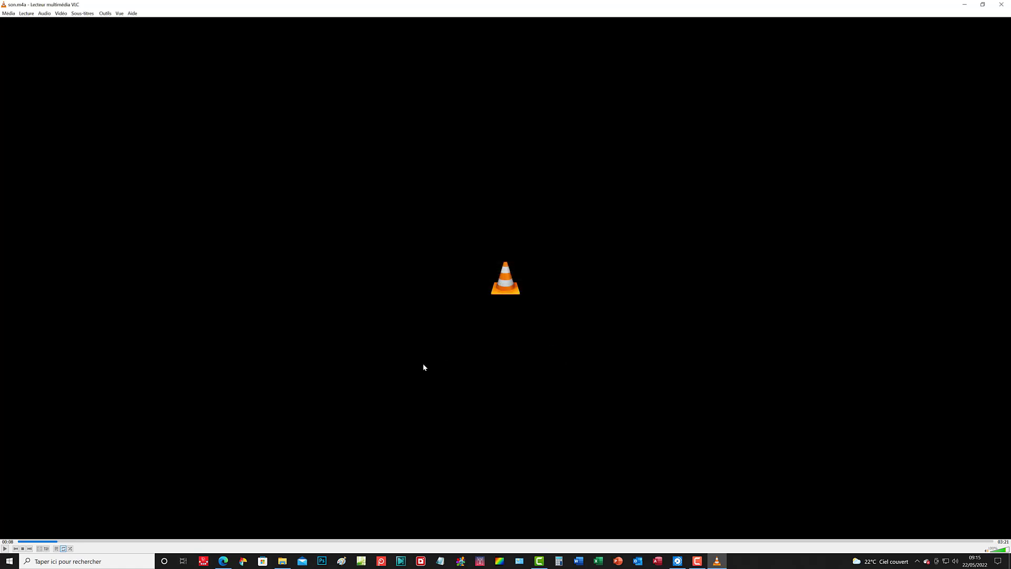
Step: Play a passage of son.m4a to check its loudness, and pause it
{"action": "left_click", "coordinate": [5, 548]}
{"action": "left_click", "coordinate": [5, 549]}
{"action": "left_click", "coordinate": [25, 14]}
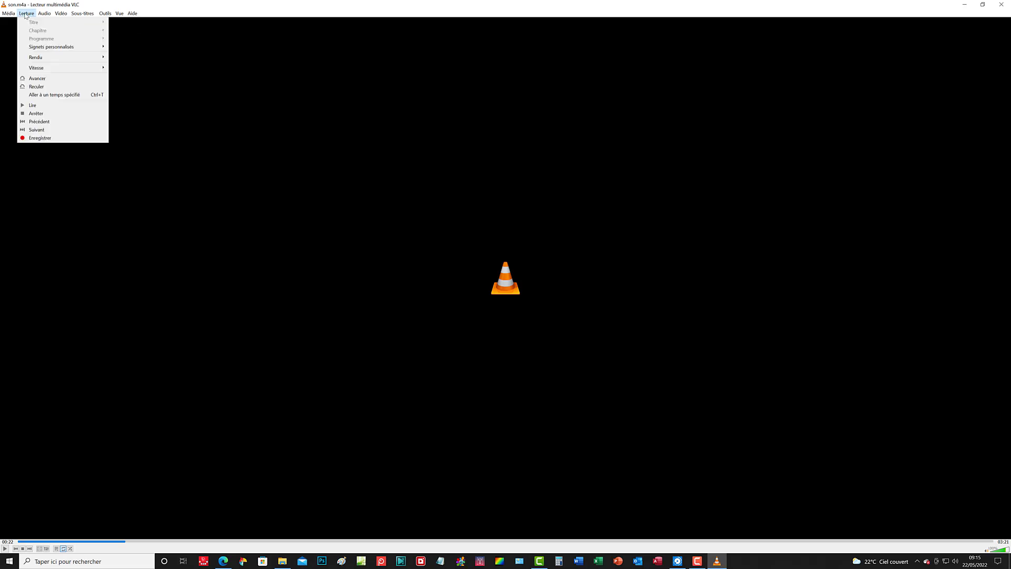
{"action": "left_click", "coordinate": [25, 14]}
Step: Reopen the son file from the Voice Recorder folder and pause its playback
{"action": "left_click", "coordinate": [4, 13]}
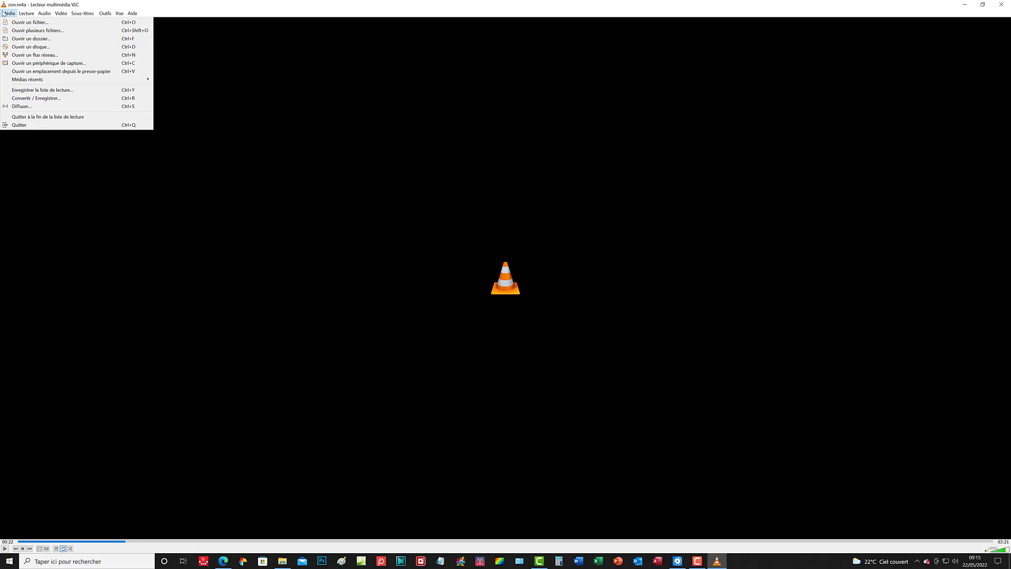
{"action": "left_click", "coordinate": [32, 24]}
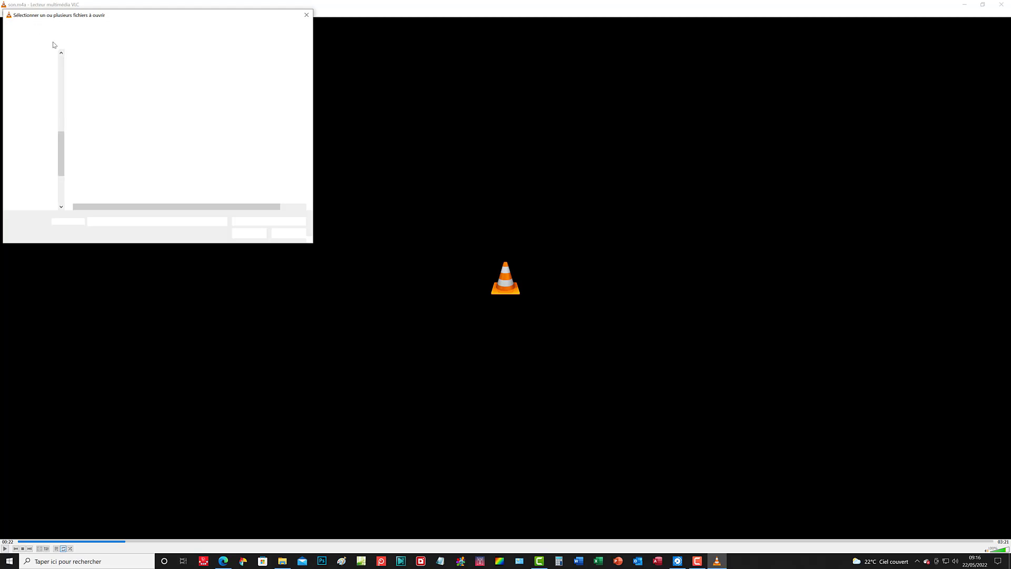
{"action": "left_click", "coordinate": [87, 95]}
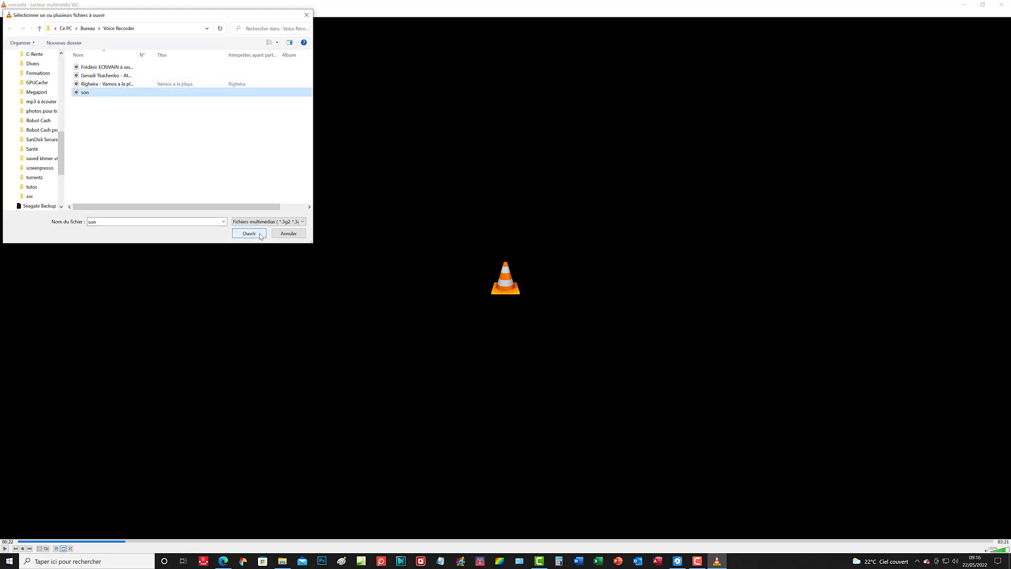
{"action": "left_click", "coordinate": [249, 233]}
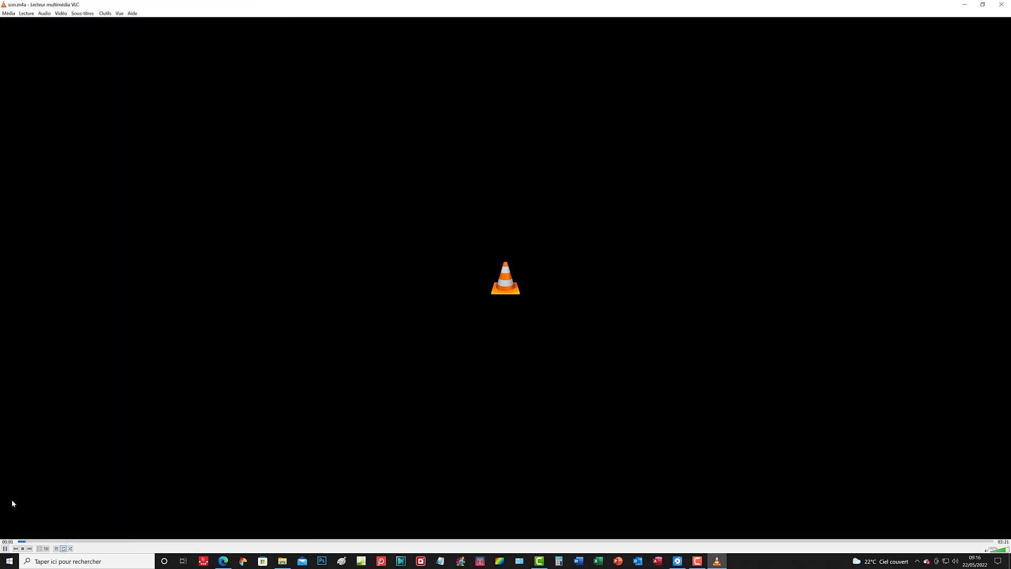
{"action": "left_click", "coordinate": [5, 548]}
Step: Increase the playback volume six times, and play a passage of son.m4a to check its loudness
{"action": "left_click", "coordinate": [45, 15]}
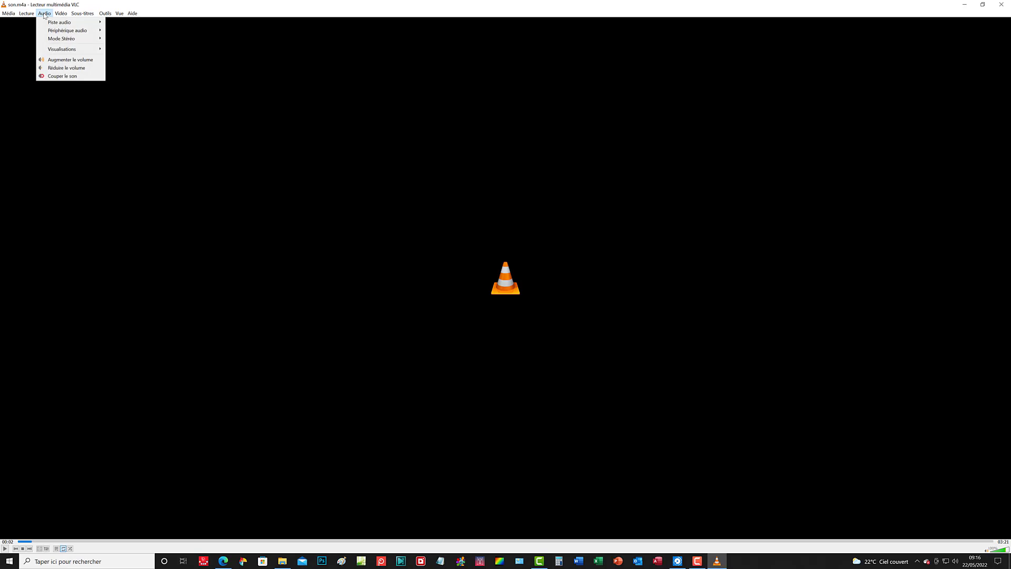
{"action": "mouse_move", "coordinate": [63, 25]}
{"action": "left_click", "coordinate": [78, 60]}
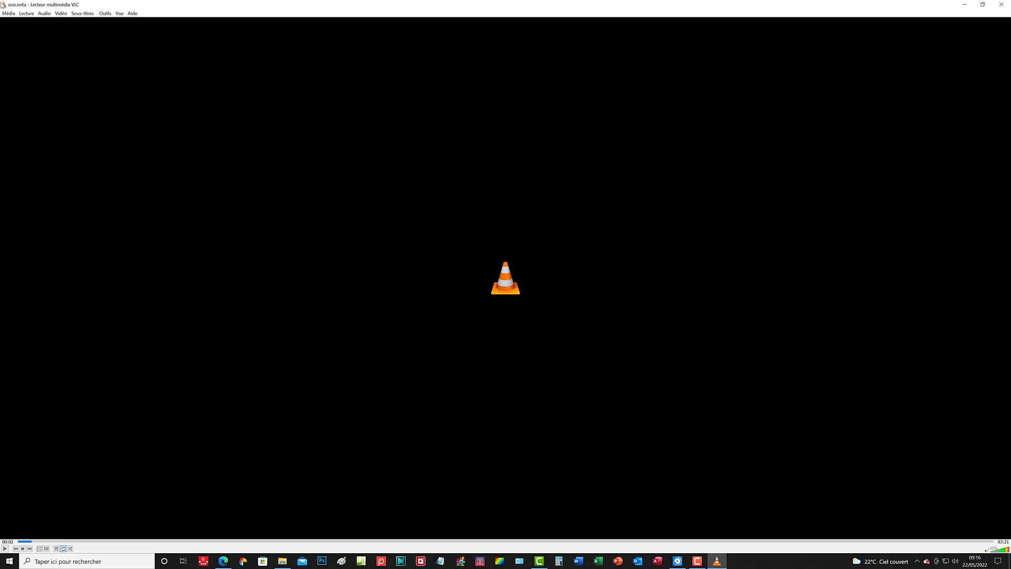
{"action": "left_click", "coordinate": [44, 14]}
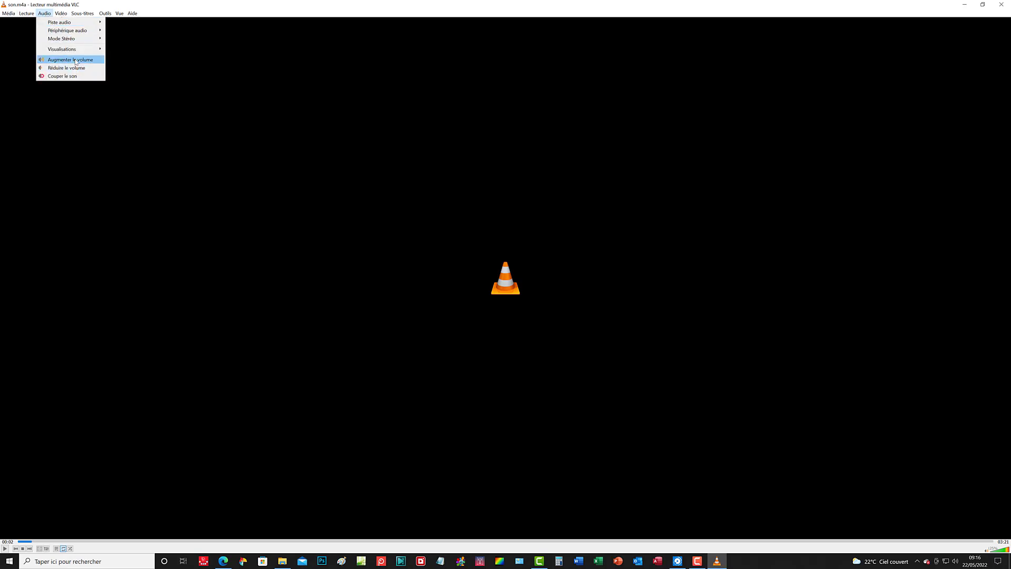
{"action": "left_click", "coordinate": [76, 60]}
{"action": "left_click", "coordinate": [44, 14]}
{"action": "left_click", "coordinate": [64, 60]}
{"action": "left_click", "coordinate": [45, 14]}
{"action": "left_click", "coordinate": [59, 59]}
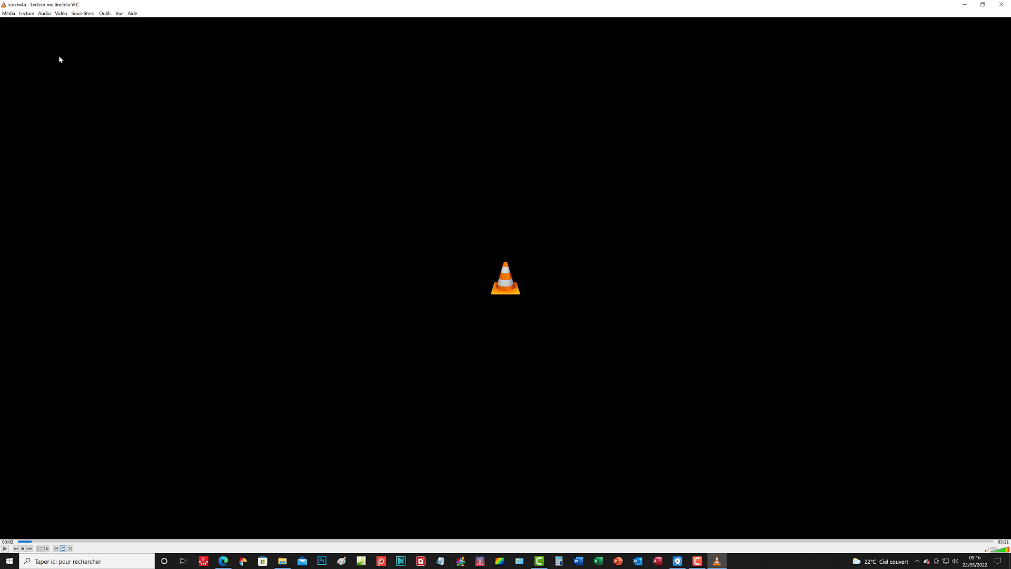
{"action": "left_click", "coordinate": [45, 14]}
{"action": "left_click", "coordinate": [63, 60]}
{"action": "left_click", "coordinate": [44, 13]}
{"action": "left_click", "coordinate": [64, 60]}
{"action": "left_click", "coordinate": [5, 548]}
{"action": "left_click", "coordinate": [5, 549]}
Step: In the audio preferences, examine the volume reset level and the choices for output module, HDMI/SPDIF passthrough and device
{"action": "left_click", "coordinate": [105, 13]}
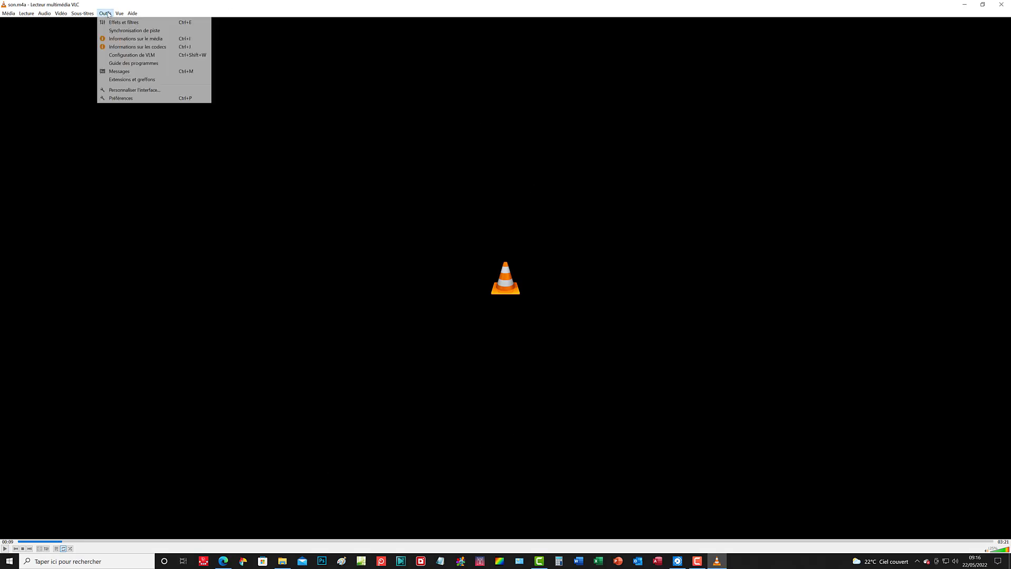
{"action": "left_click", "coordinate": [126, 97]}
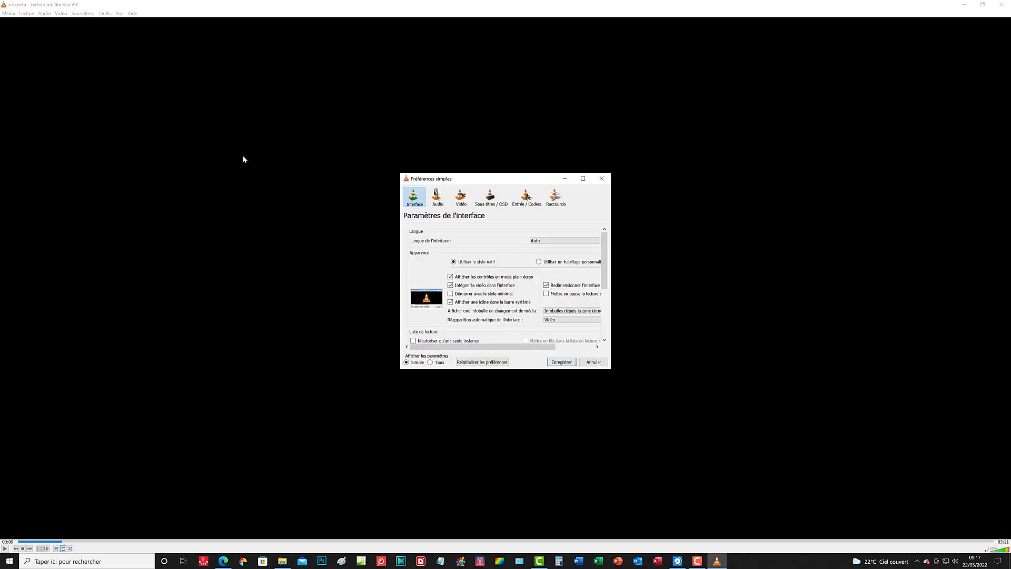
{"action": "left_click", "coordinate": [429, 199]}
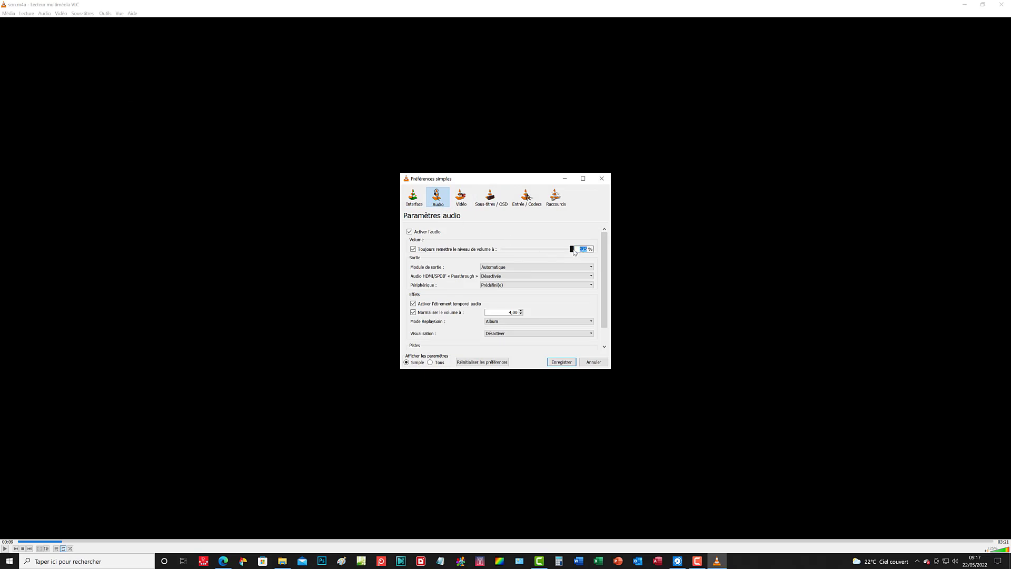
{"action": "double_click", "coordinate": [583, 249]}
{"action": "left_click", "coordinate": [583, 252]}
{"action": "left_click", "coordinate": [590, 268]}
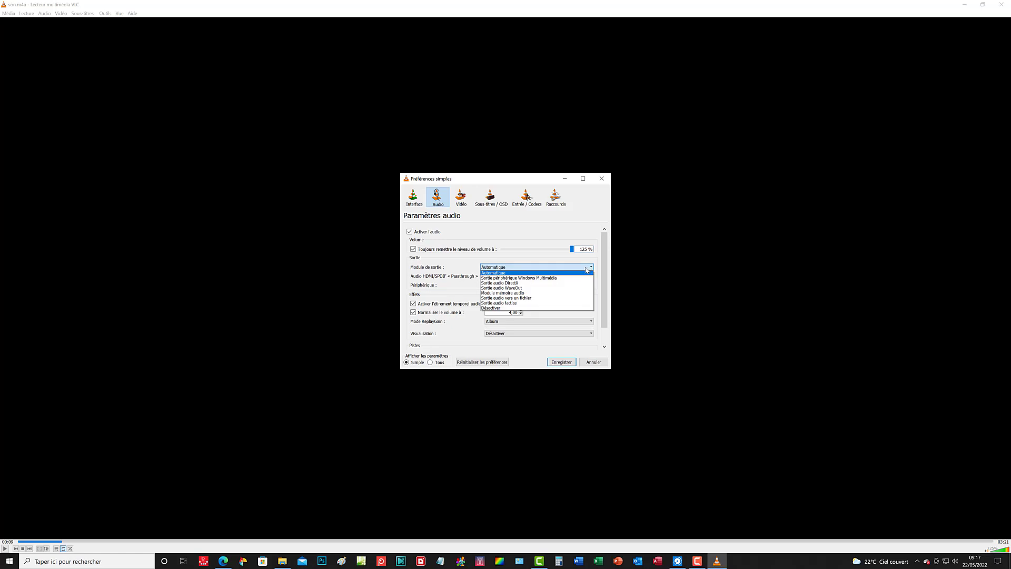
{"action": "left_click", "coordinate": [524, 272]}
{"action": "left_click", "coordinate": [536, 276]}
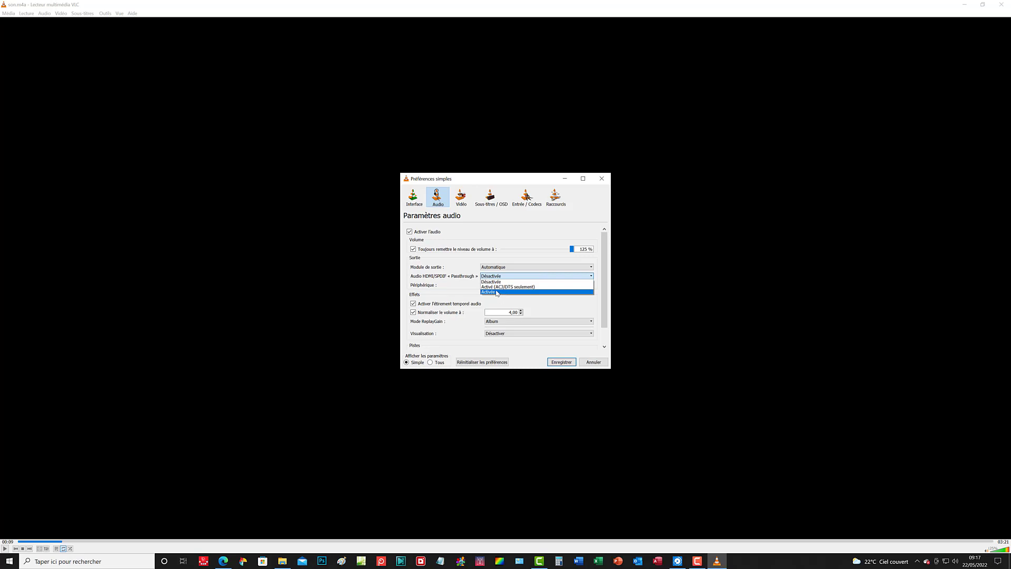
{"action": "left_click", "coordinate": [528, 259]}
{"action": "left_click", "coordinate": [585, 286]}
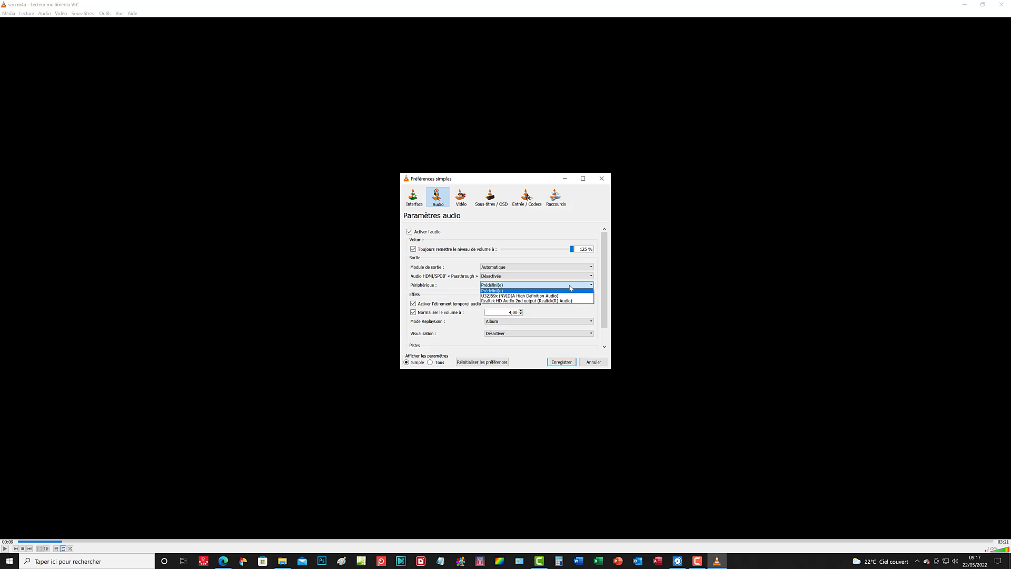
{"action": "left_click", "coordinate": [453, 291]}
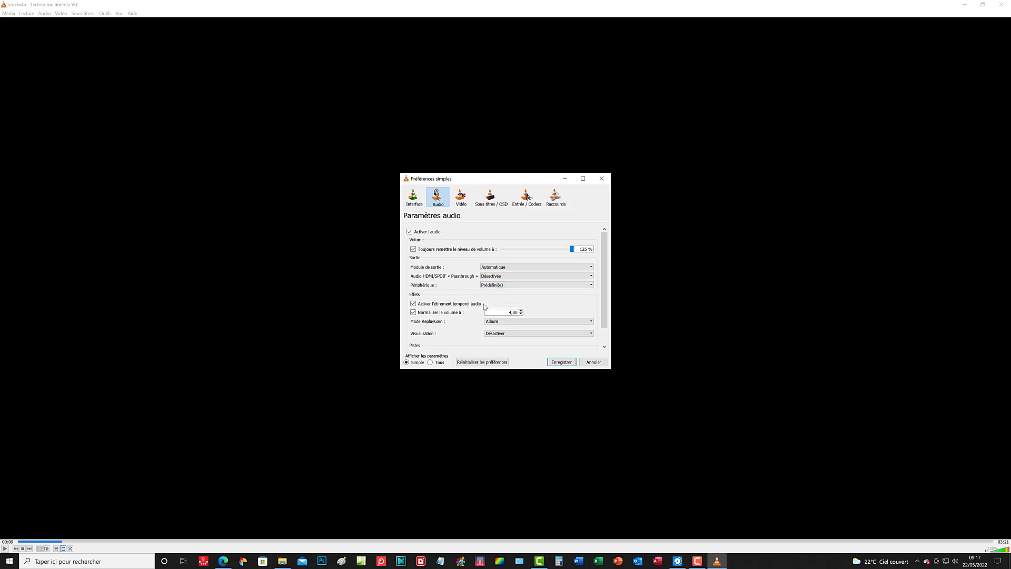
Step: Set the ReplayGain mode to Piste and save the preferences
{"action": "left_click", "coordinate": [559, 322]}
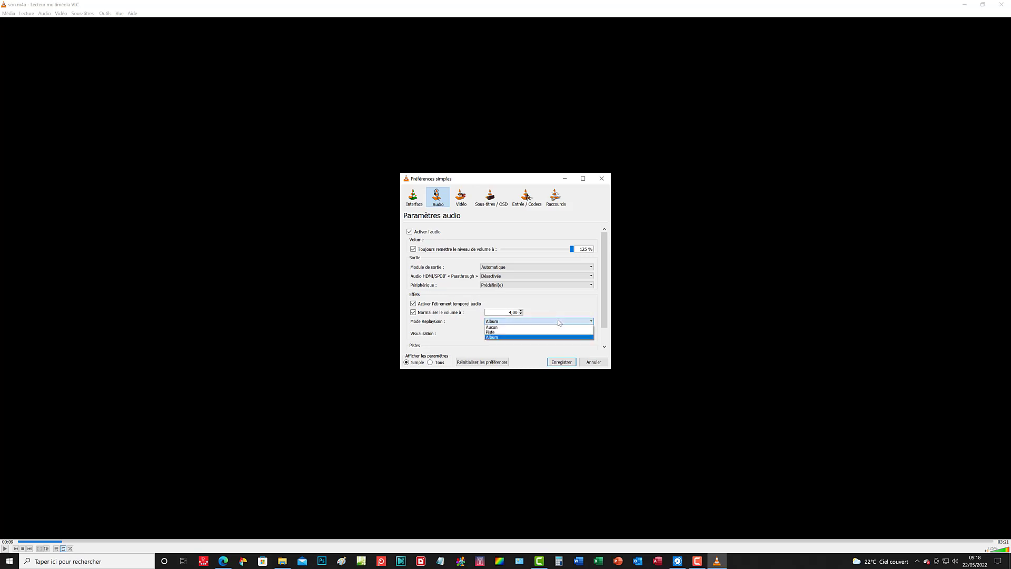
{"action": "left_click", "coordinate": [494, 333]}
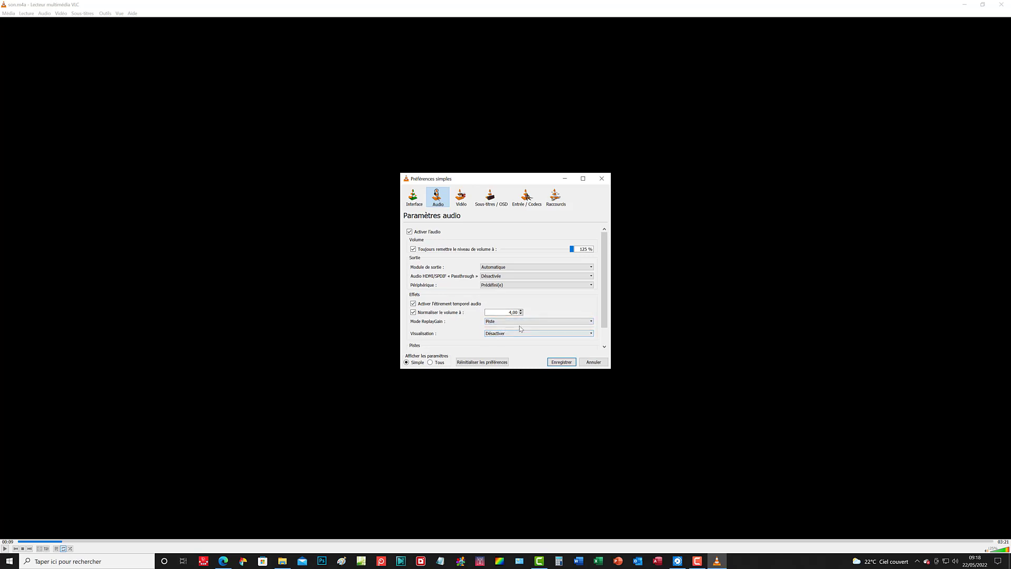
{"action": "left_click", "coordinate": [567, 363]}
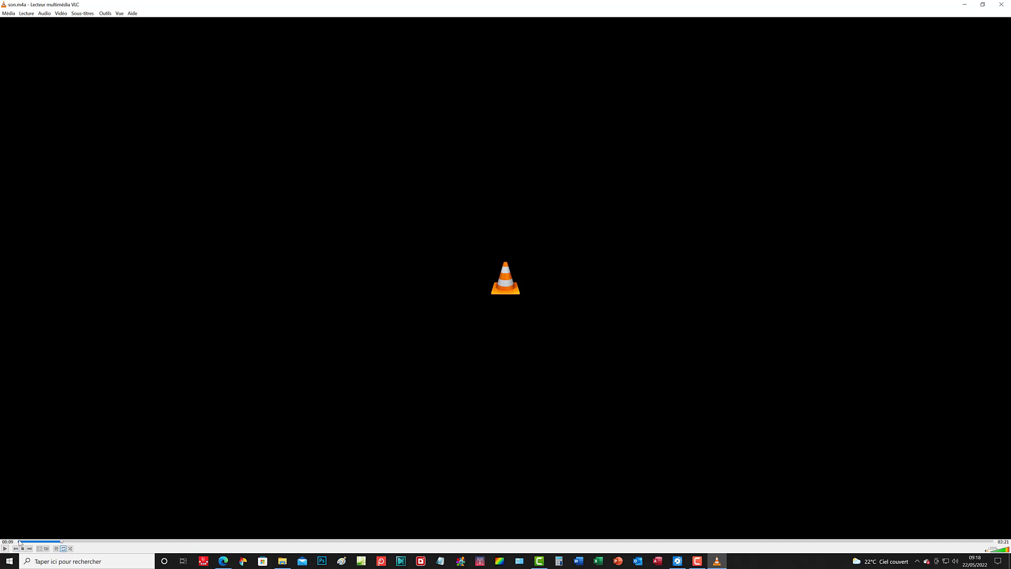
Step: Play son.m4a from its start to check the loudness, and return it to the beginning
{"action": "left_click", "coordinate": [5, 549]}
{"action": "left_click", "coordinate": [18, 542]}
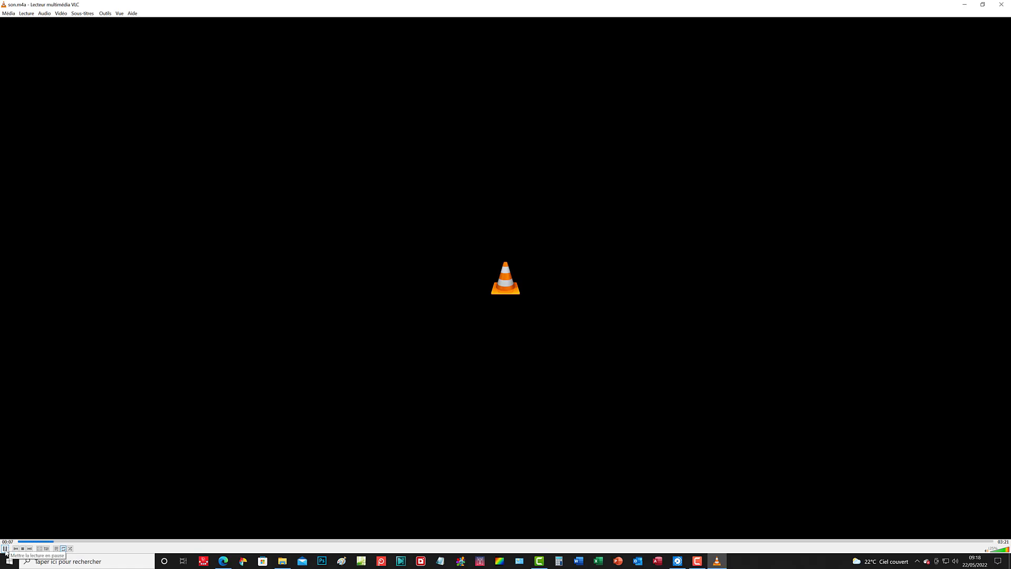
{"action": "left_click", "coordinate": [5, 549]}
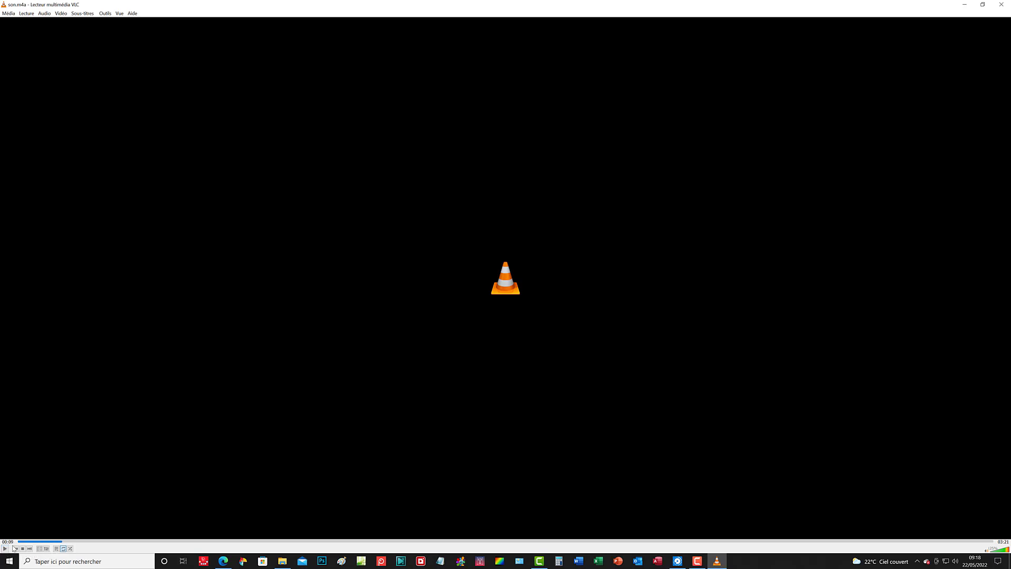
{"action": "left_click", "coordinate": [19, 541]}
{"action": "left_click", "coordinate": [6, 548]}
Step: Choose to convert the listed Voice Recorder audio files, and start the conversion
{"action": "left_click", "coordinate": [11, 15]}
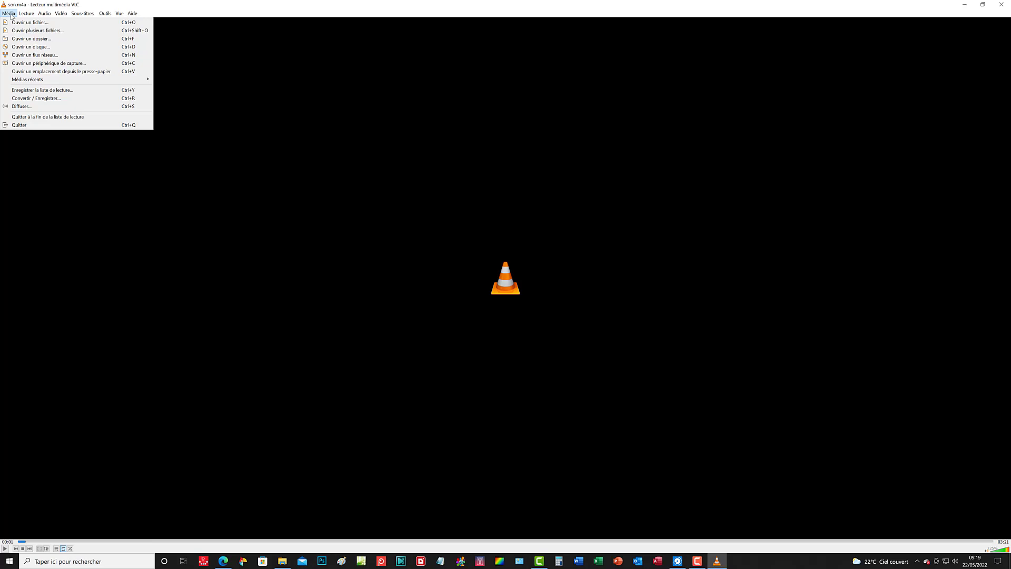
{"action": "left_click", "coordinate": [67, 98]}
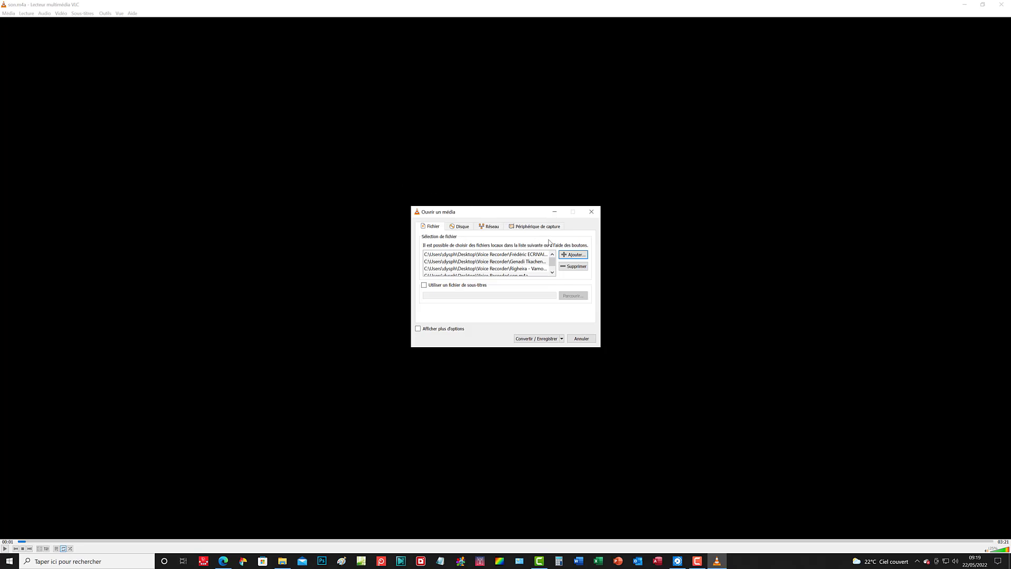
{"action": "left_click", "coordinate": [552, 272]}
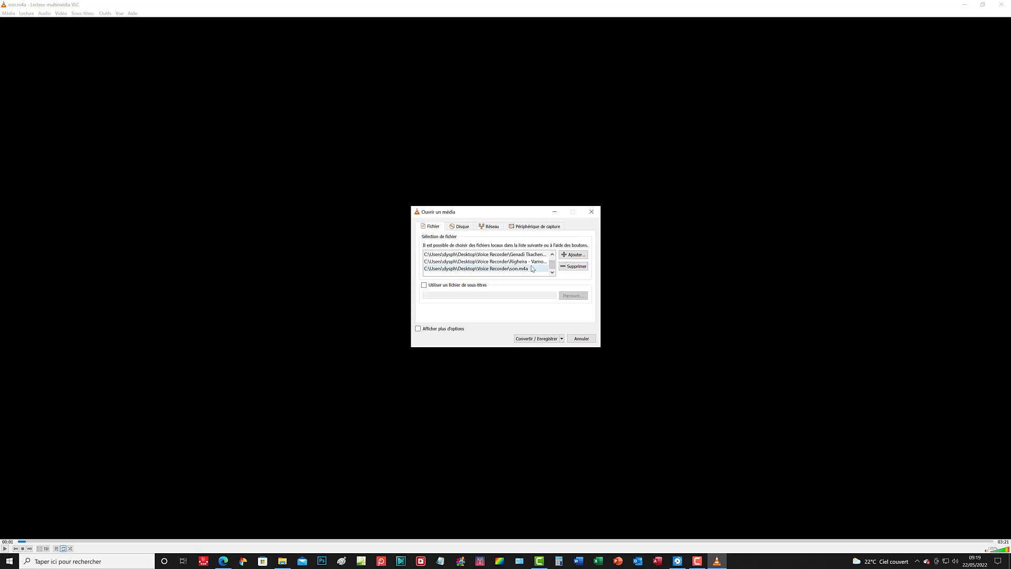
{"action": "left_click", "coordinate": [562, 339]}
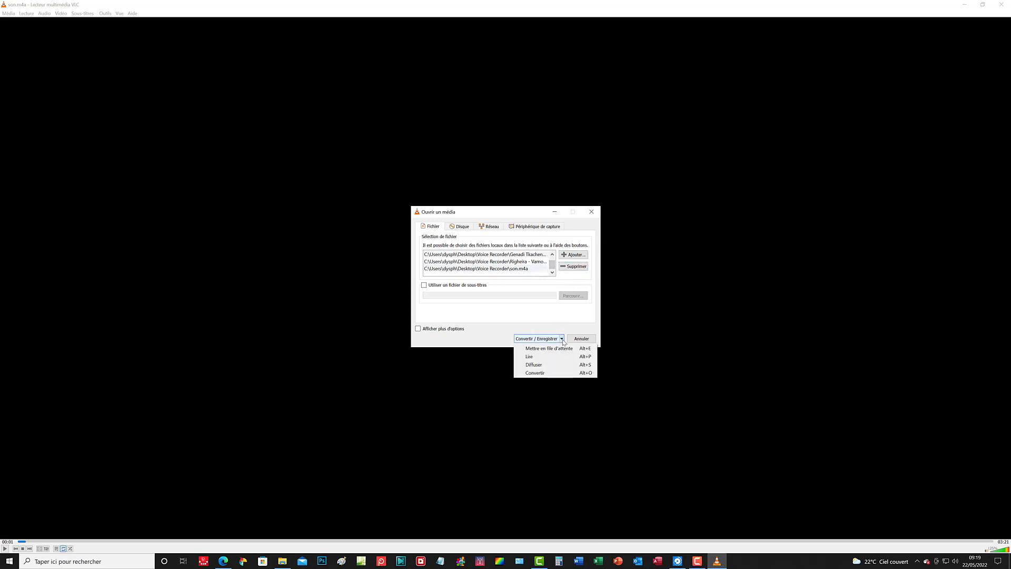
{"action": "left_click", "coordinate": [555, 372]}
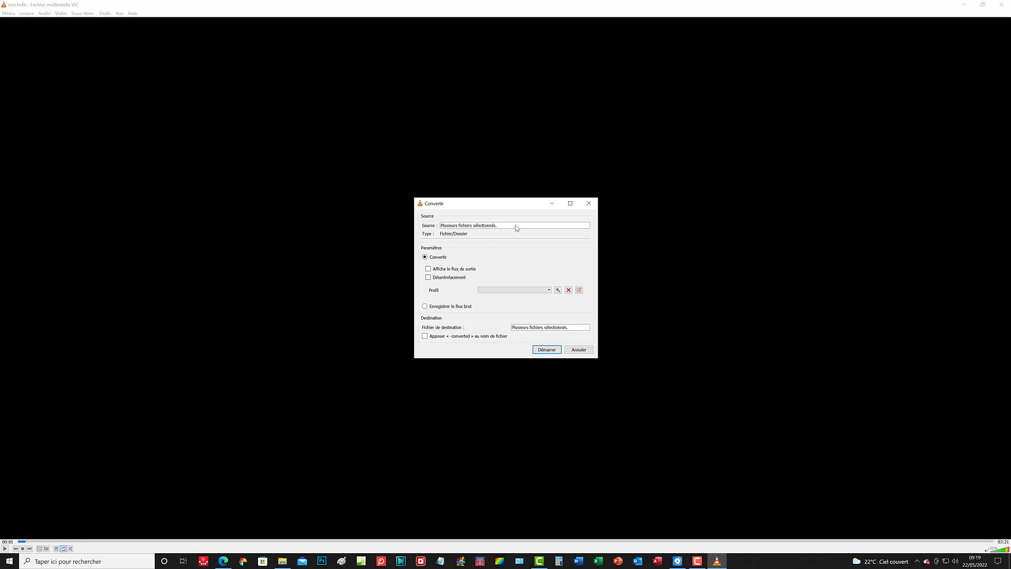
{"action": "left_click", "coordinate": [552, 350]}
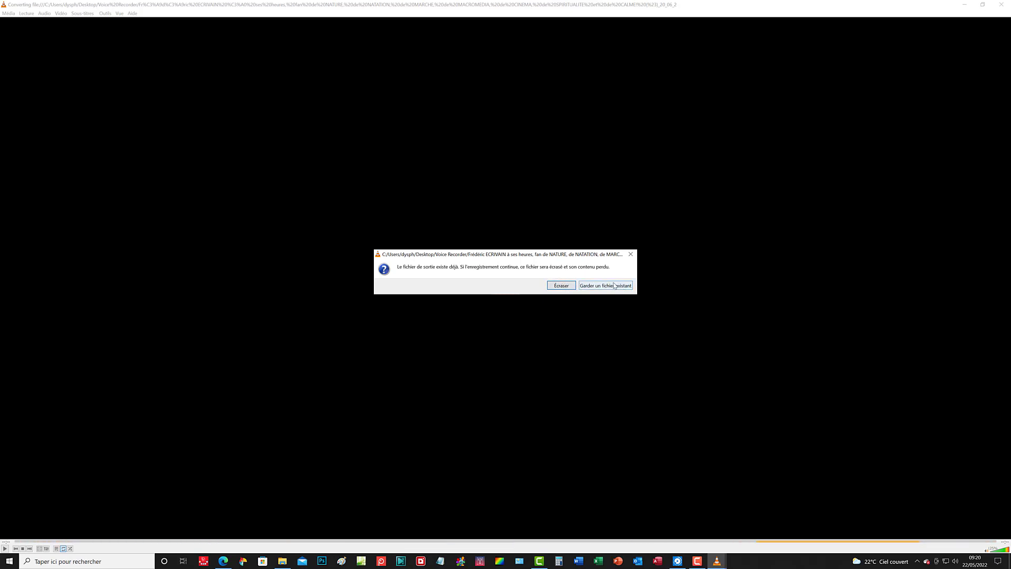
Step: Overwrite the existing output files of the first recording, Atmosphere of Space and son.mp4
{"action": "left_click", "coordinate": [564, 287]}
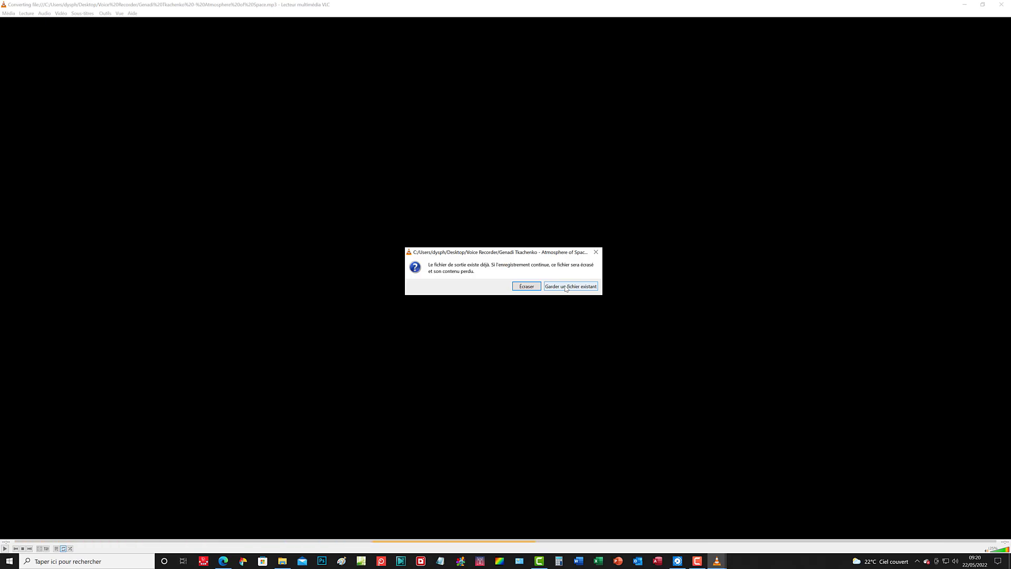
{"action": "left_click", "coordinate": [534, 288]}
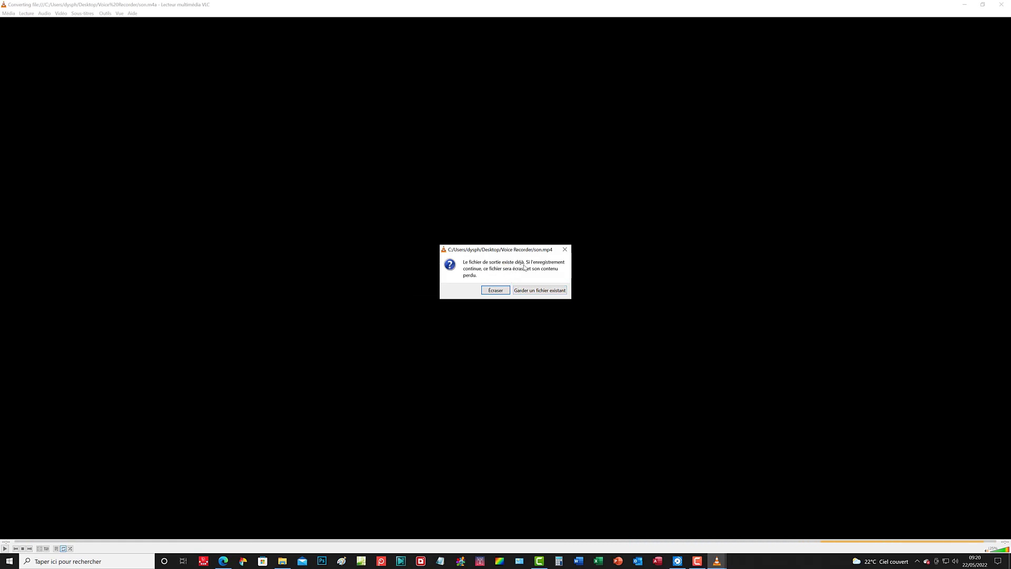
{"action": "left_click", "coordinate": [494, 290]}
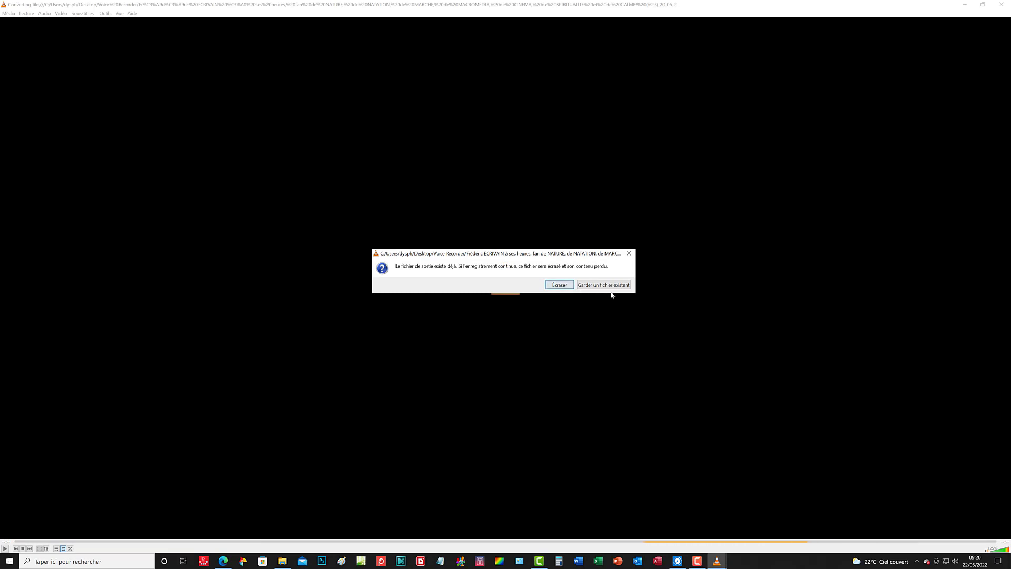
Step: Keep the first recording's existing file, and overwrite the outputs of Atmosphere of Space, Vamos a la playa and son.mp4
{"action": "left_click", "coordinate": [601, 287]}
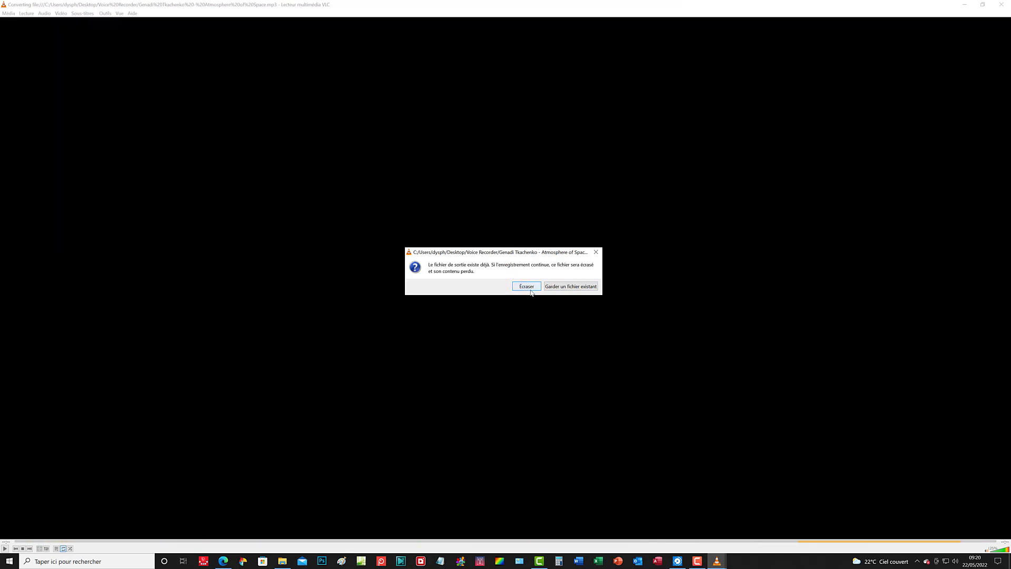
{"action": "left_click", "coordinate": [526, 286]}
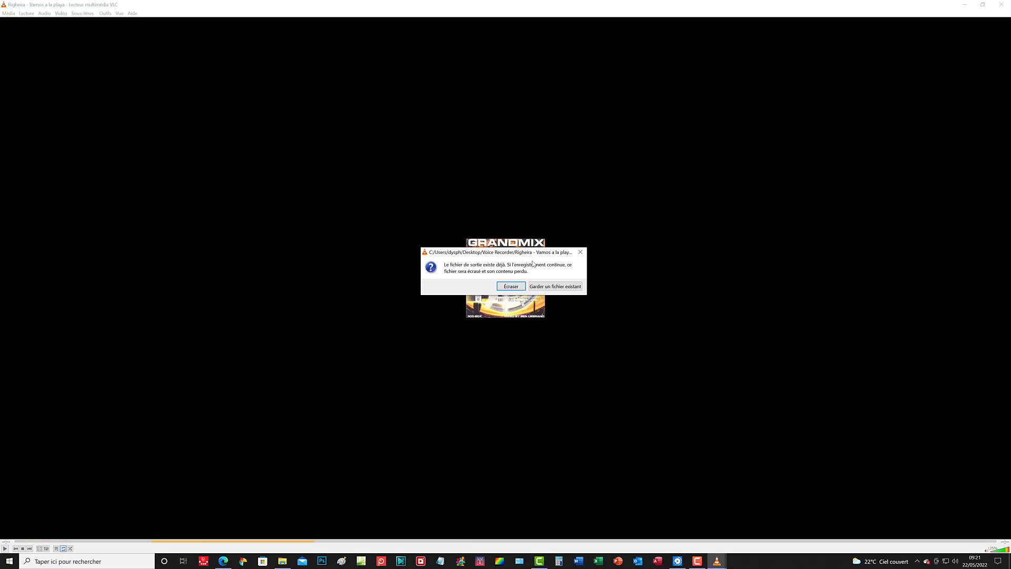
{"action": "left_click", "coordinate": [510, 286]}
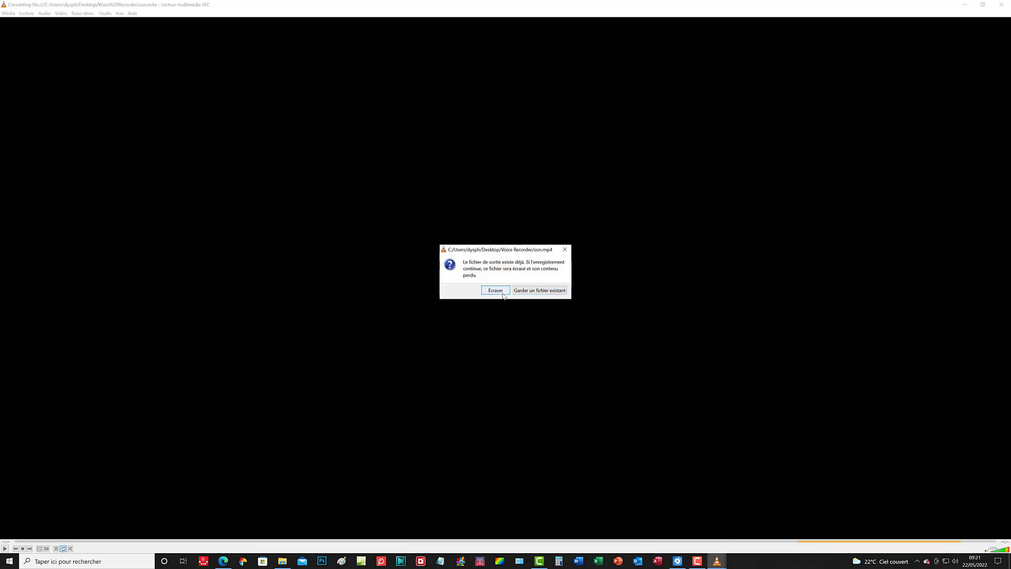
{"action": "left_click", "coordinate": [502, 295]}
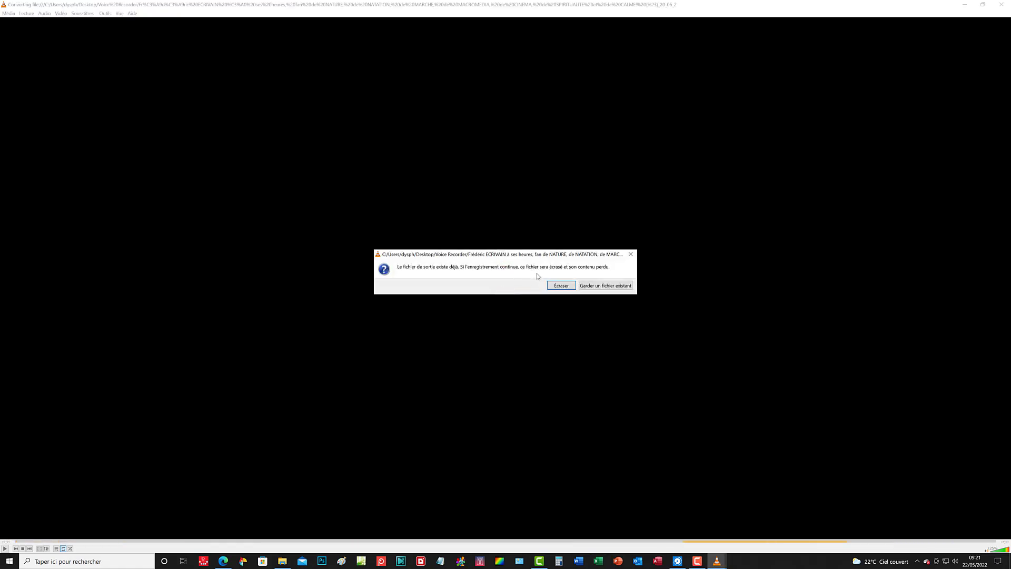
Step: Overwrite the existing outputs of the first recording, Atmosphere of Space, Vamos a la playa and son.mp4 through two conversion rounds
{"action": "left_click", "coordinate": [561, 285]}
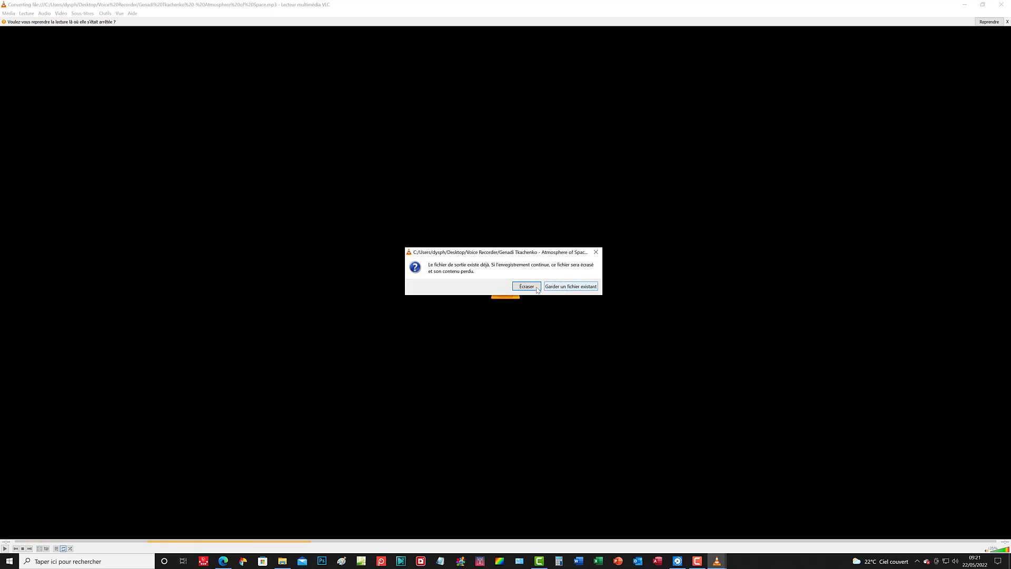
{"action": "left_click", "coordinate": [532, 287]}
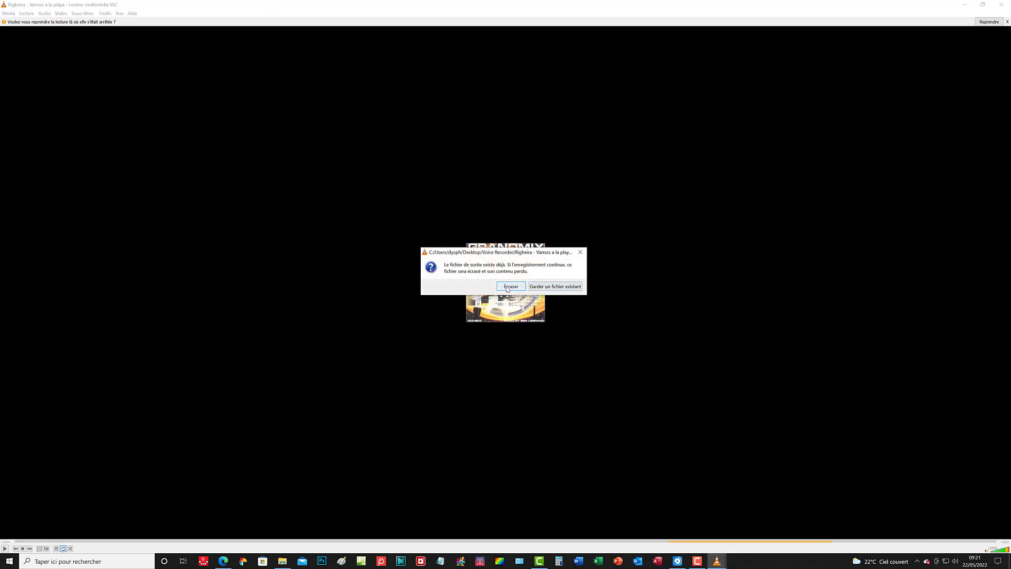
{"action": "left_click", "coordinate": [510, 286]}
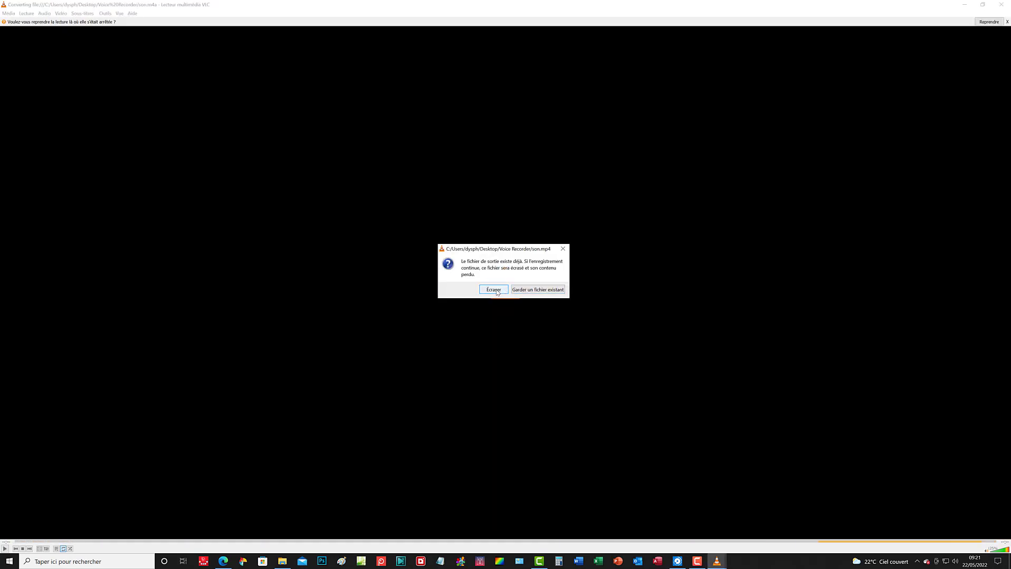
{"action": "left_click", "coordinate": [494, 289]}
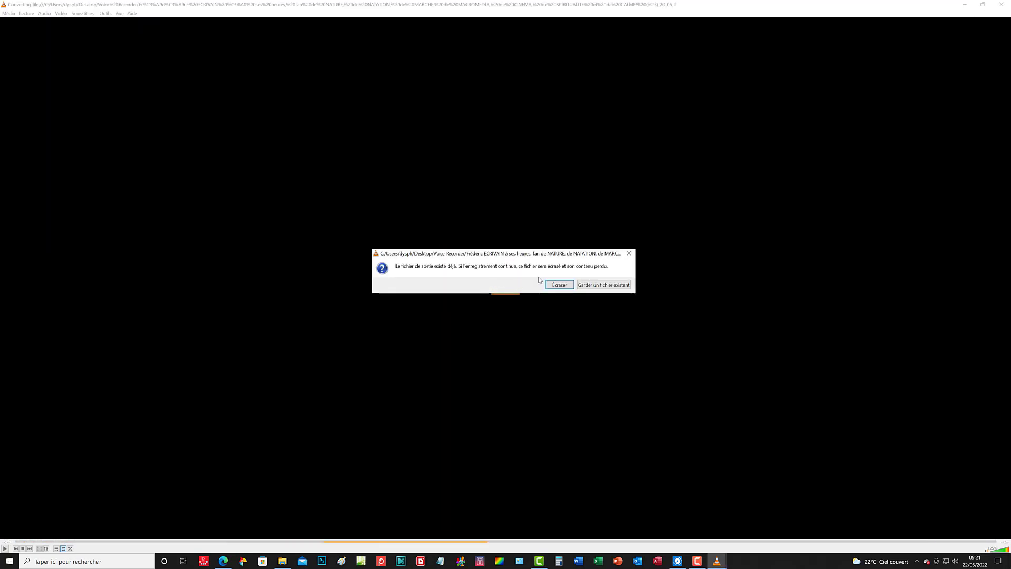
{"action": "left_click", "coordinate": [559, 285]}
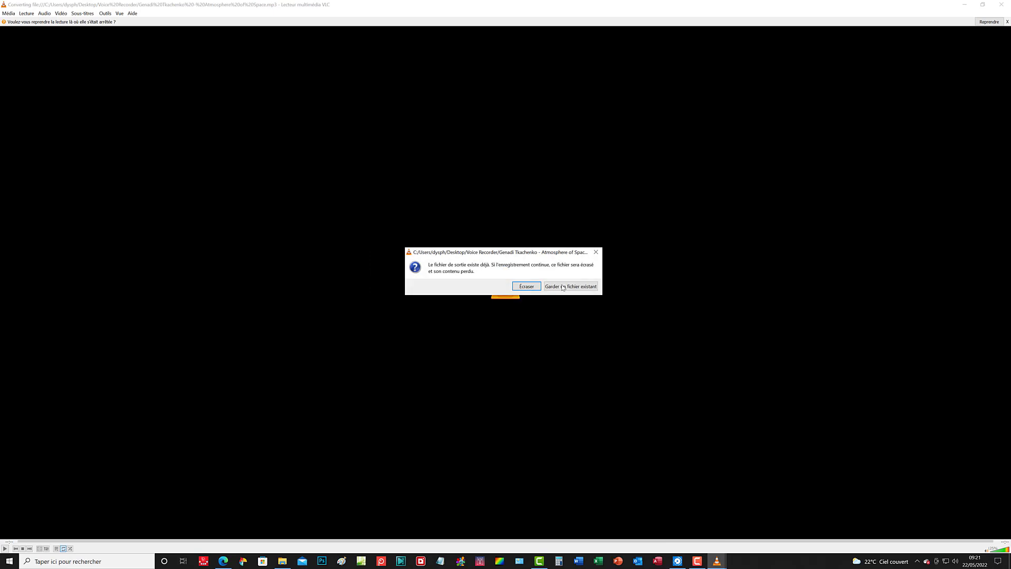
{"action": "left_click", "coordinate": [527, 285]}
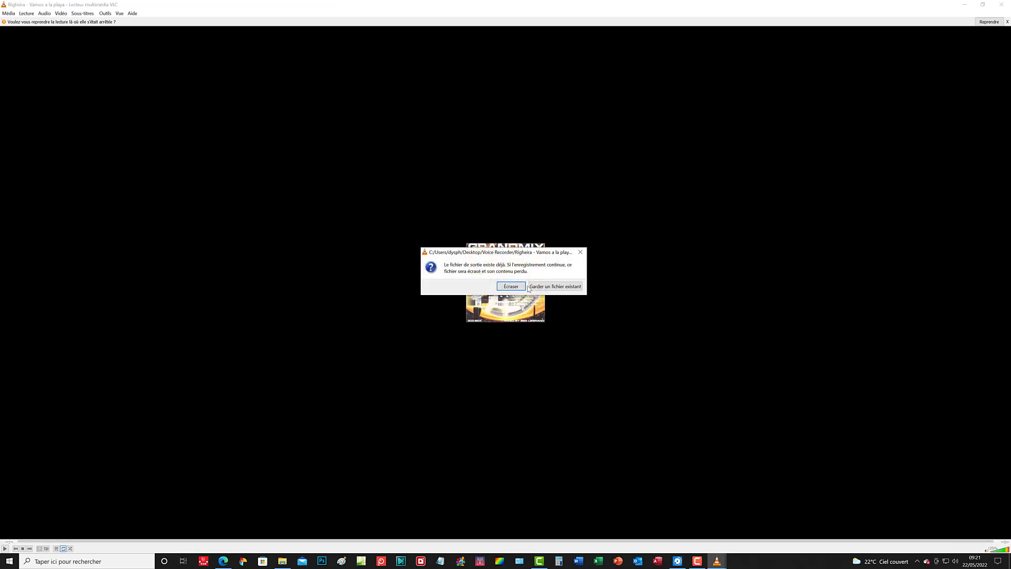
{"action": "left_click", "coordinate": [520, 286]}
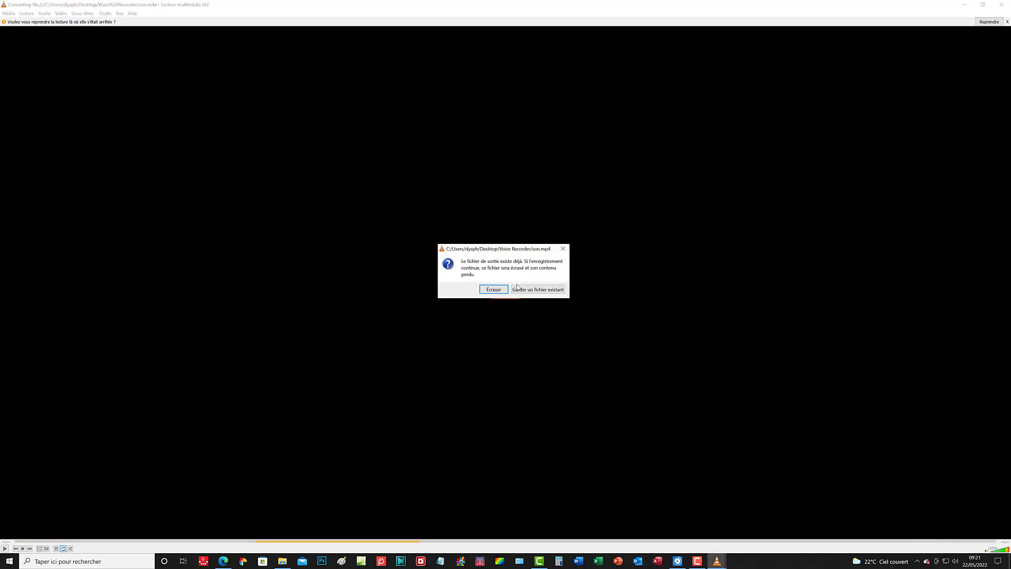
{"action": "left_click", "coordinate": [493, 290]}
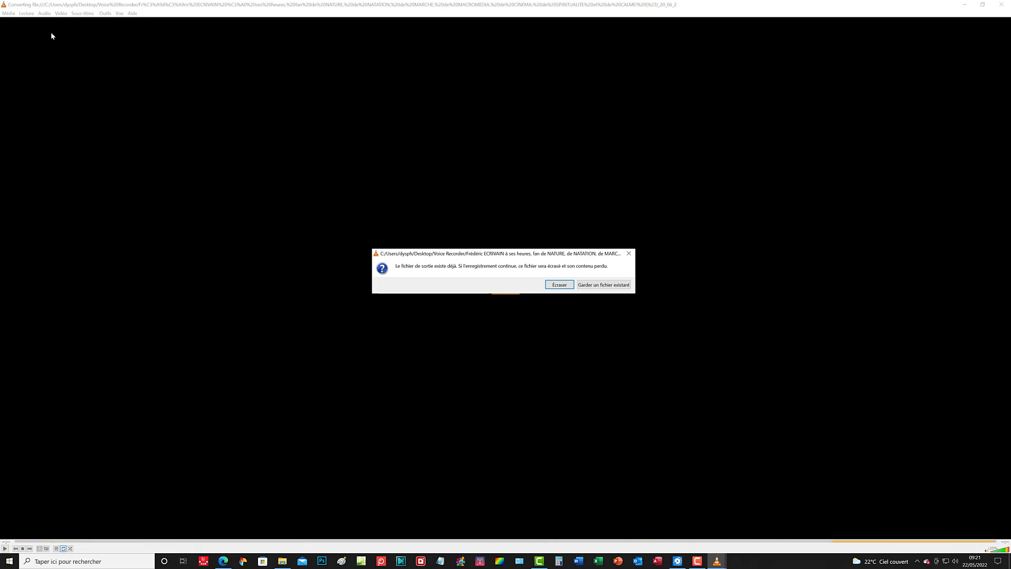
Step: Overwrite the outputs of the first recording, Atmosphere of Space and Vamos a la playa once more, and close the media player
{"action": "left_click", "coordinate": [567, 287]}
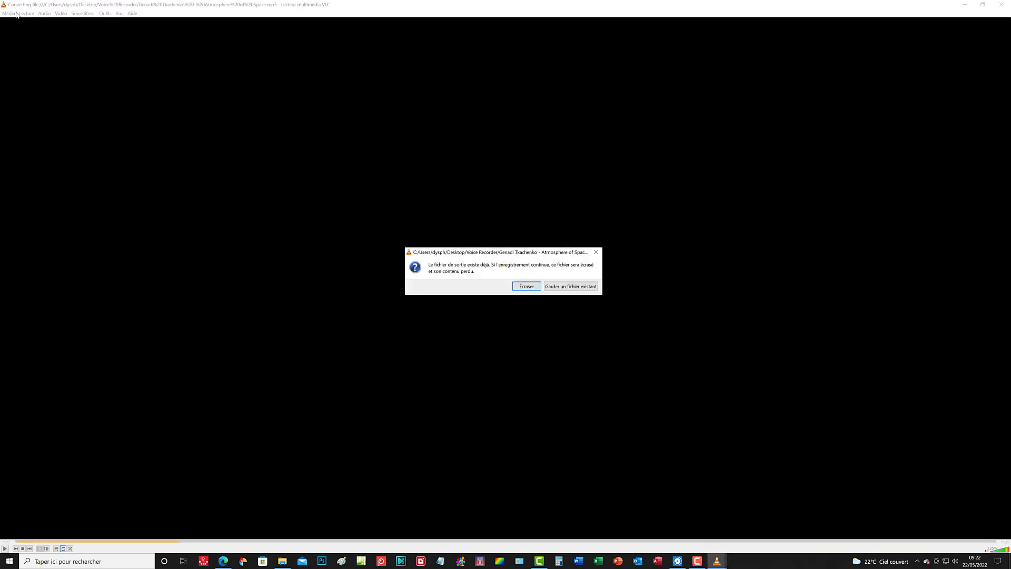
{"action": "left_click", "coordinate": [526, 285]}
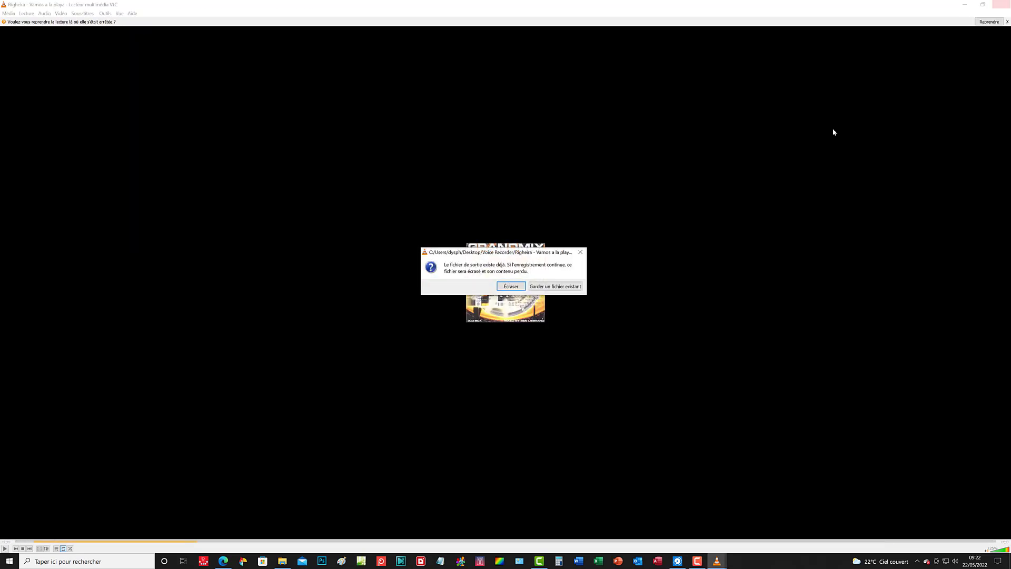
{"action": "left_click", "coordinate": [509, 287]}
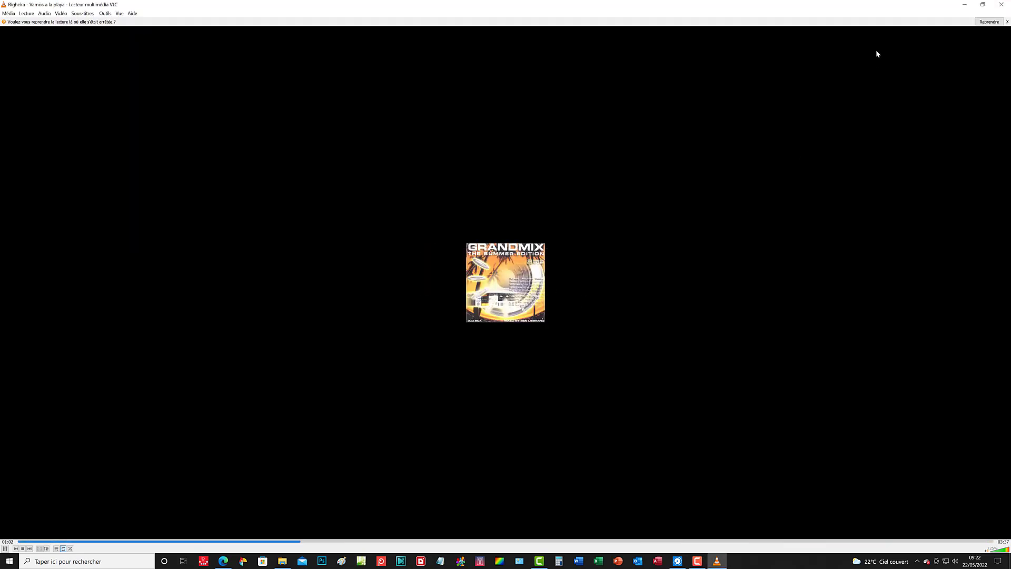
{"action": "left_click", "coordinate": [1004, 6]}
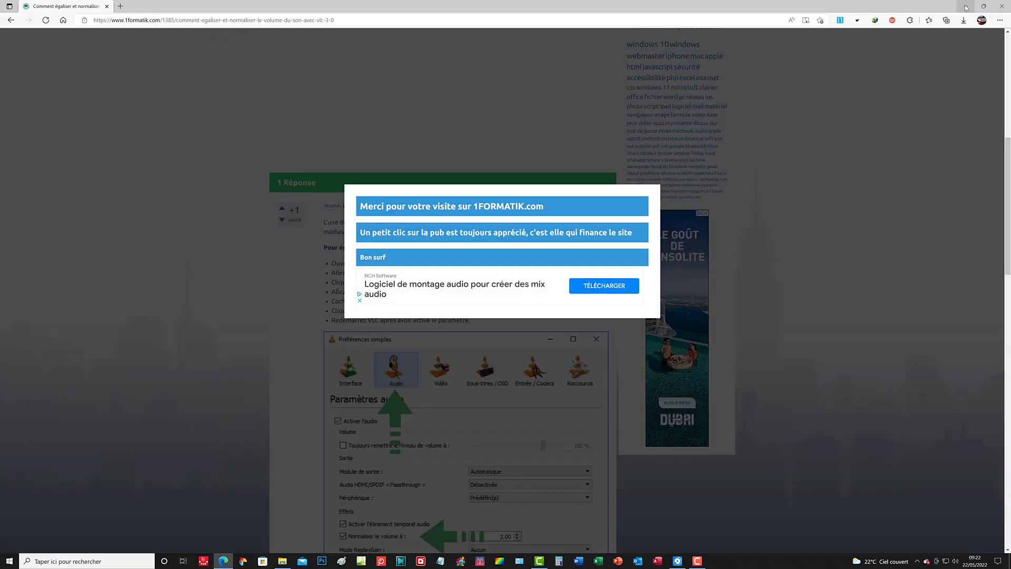
Step: Minimise the browser, open the Voice Recorder folder from the desktop, maximise it and fit the name column to the full file names
{"action": "left_click", "coordinate": [966, 7]}
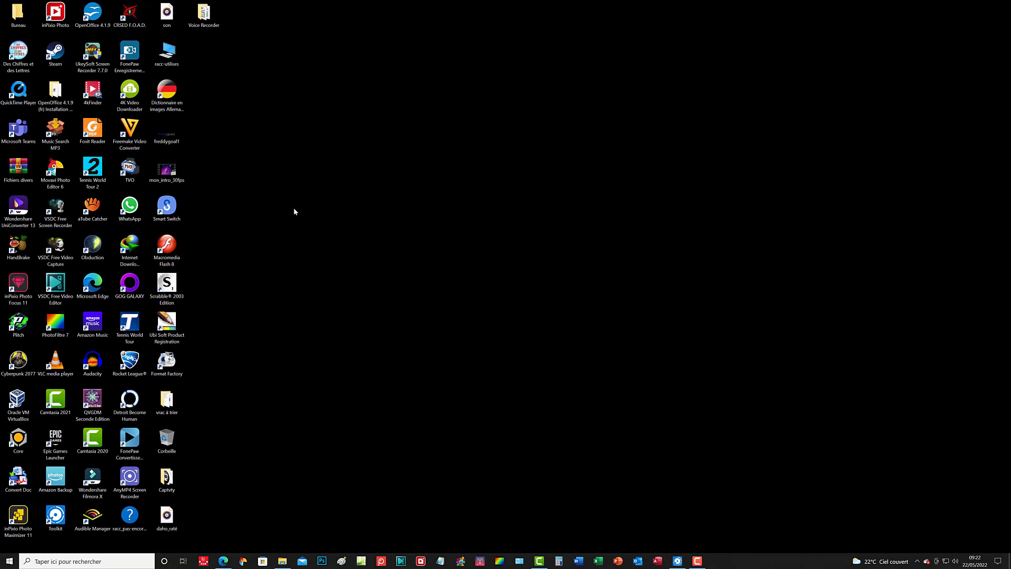
{"action": "double_click", "coordinate": [205, 14]}
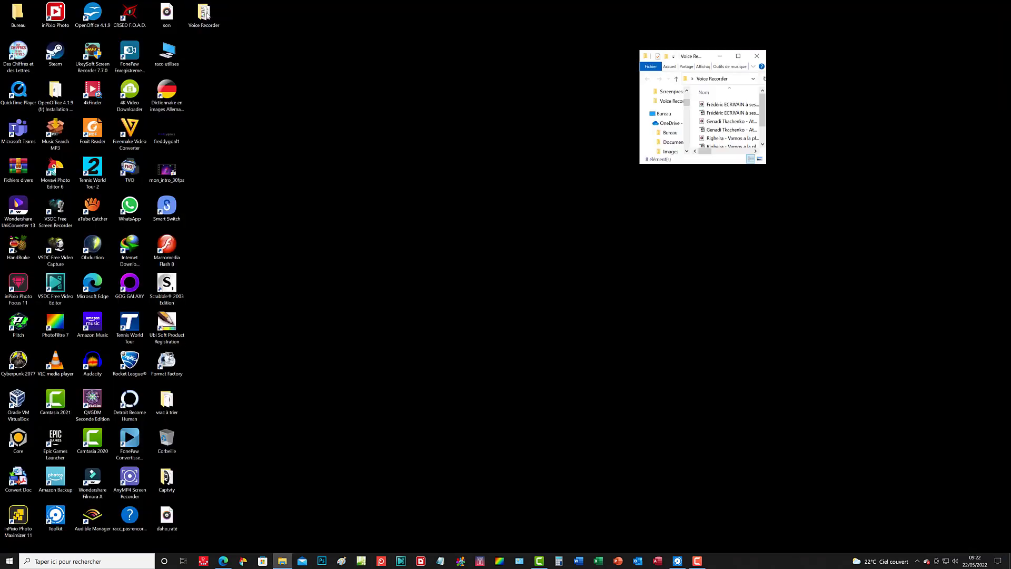
{"action": "left_click", "coordinate": [738, 56]}
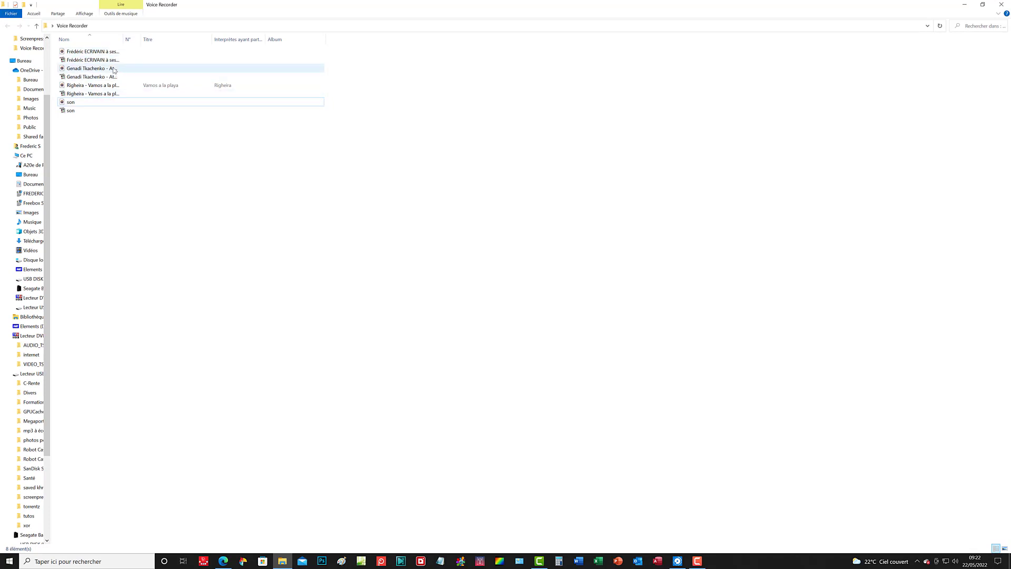
{"action": "double_click", "coordinate": [122, 38]}
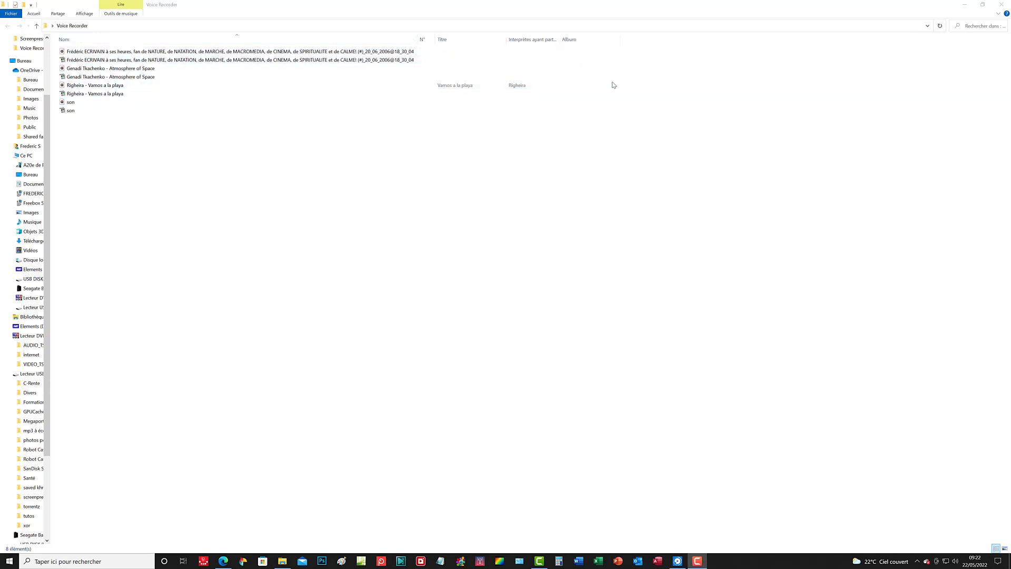
Step: Compare the file properties of the first recording's original MP3 and its converted MP4, including their modification dates
{"action": "right_click", "coordinate": [141, 53]}
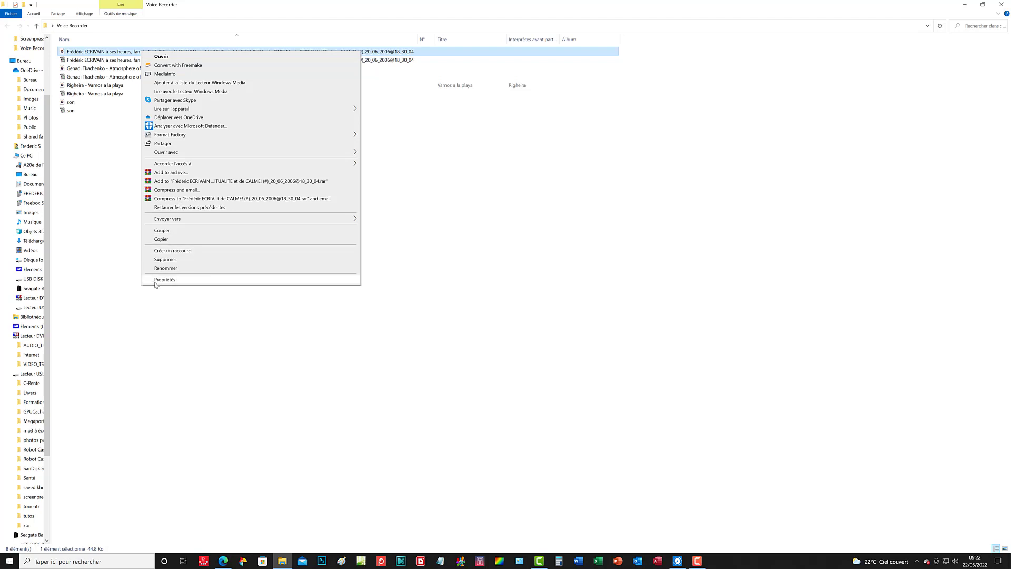
{"action": "left_click", "coordinate": [155, 282]}
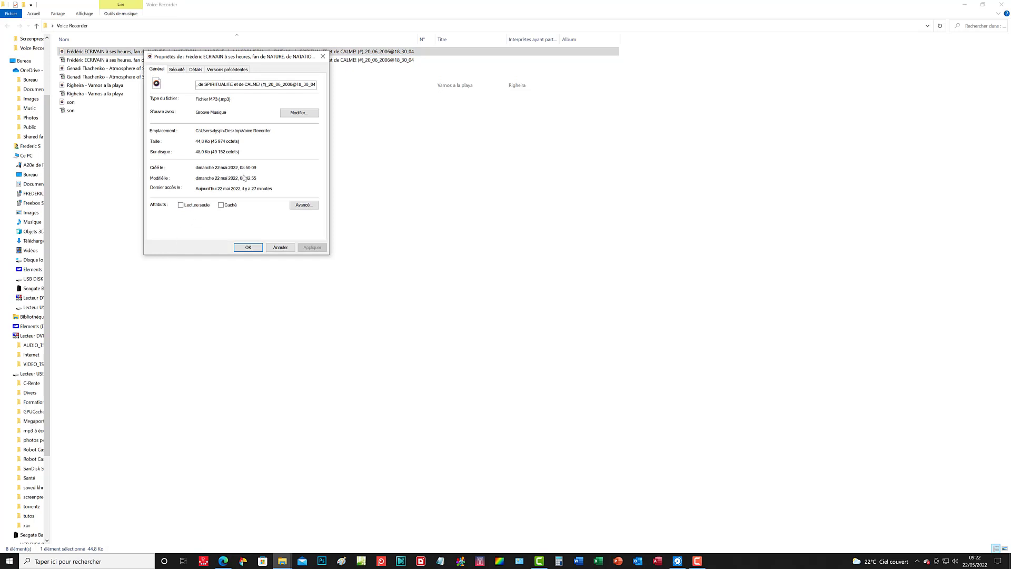
{"action": "left_click", "coordinate": [106, 60]}
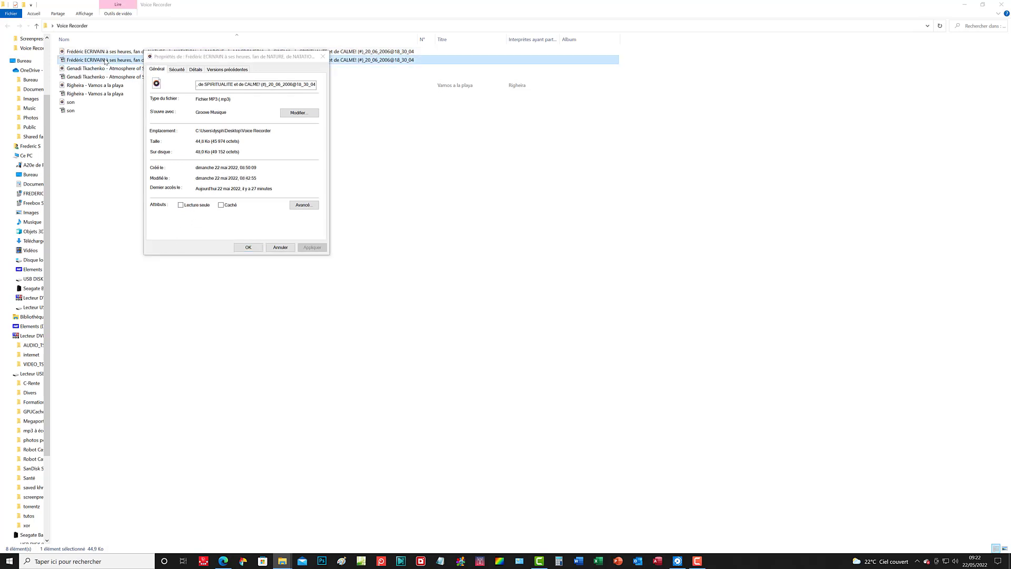
{"action": "right_click", "coordinate": [105, 61]}
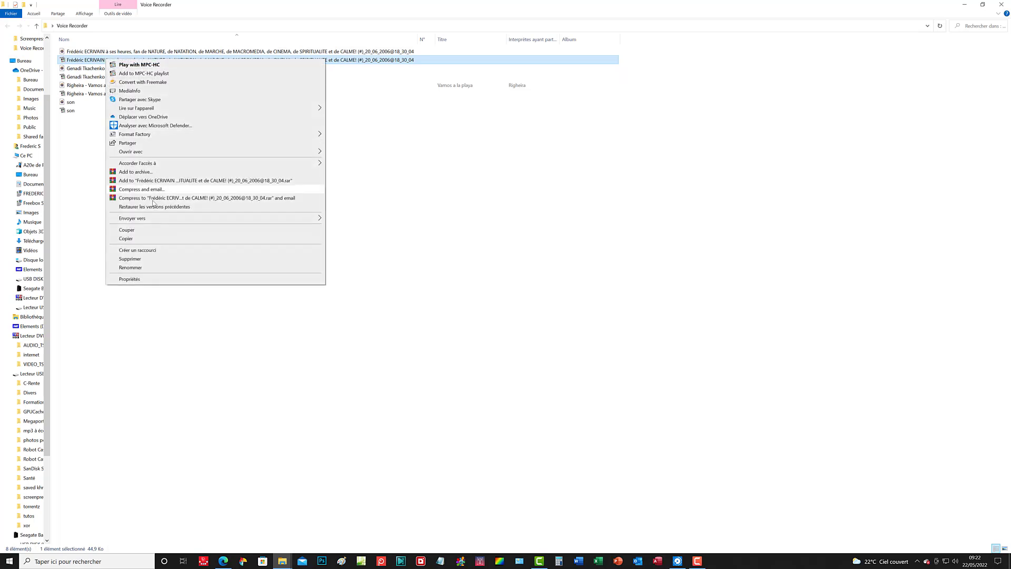
{"action": "left_click", "coordinate": [147, 281]}
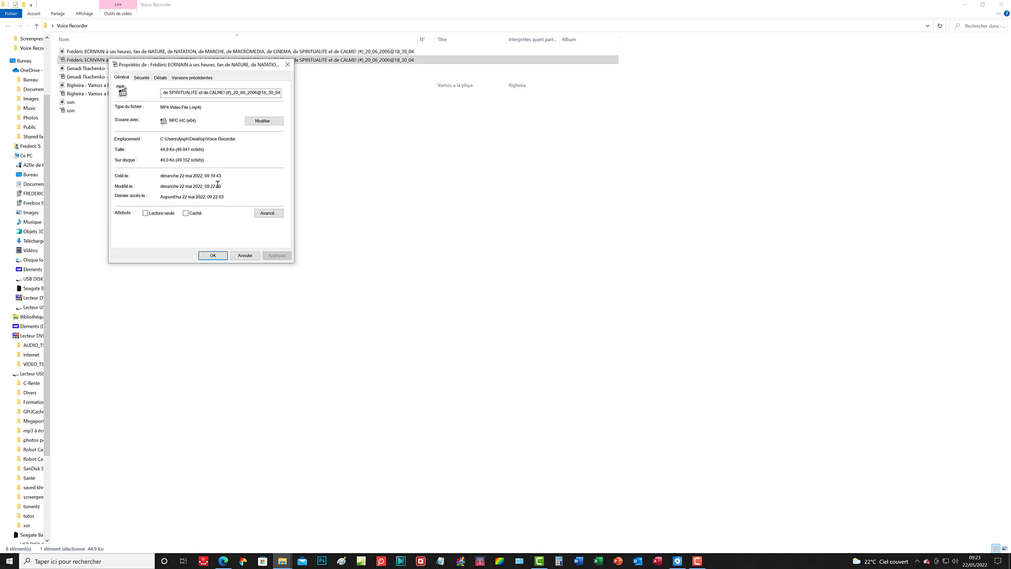
{"action": "left_click", "coordinate": [287, 64]}
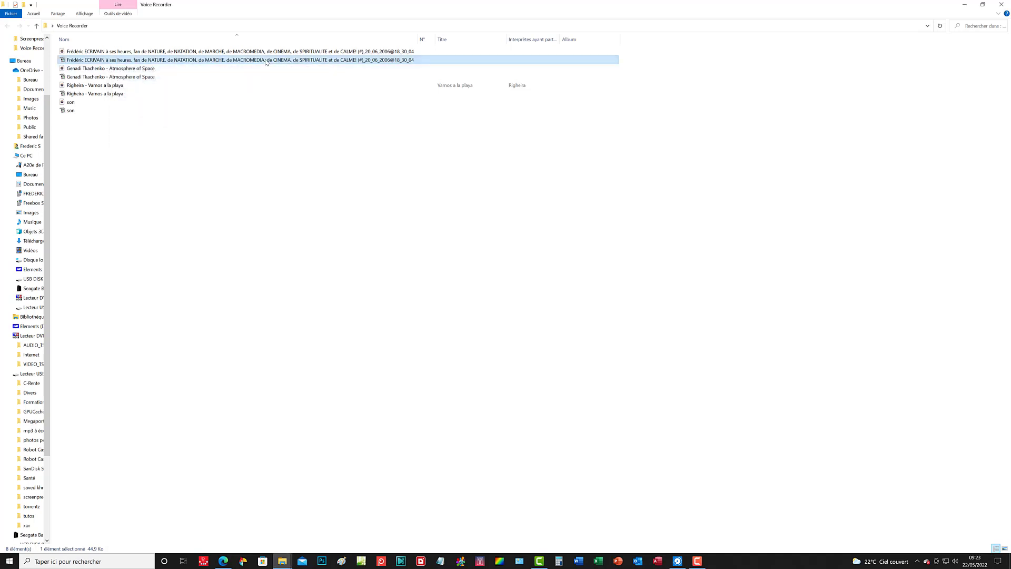
Step: Play the first recording's converted MP4 in VLC to check its sound, and close the player
{"action": "right_click", "coordinate": [267, 63]}
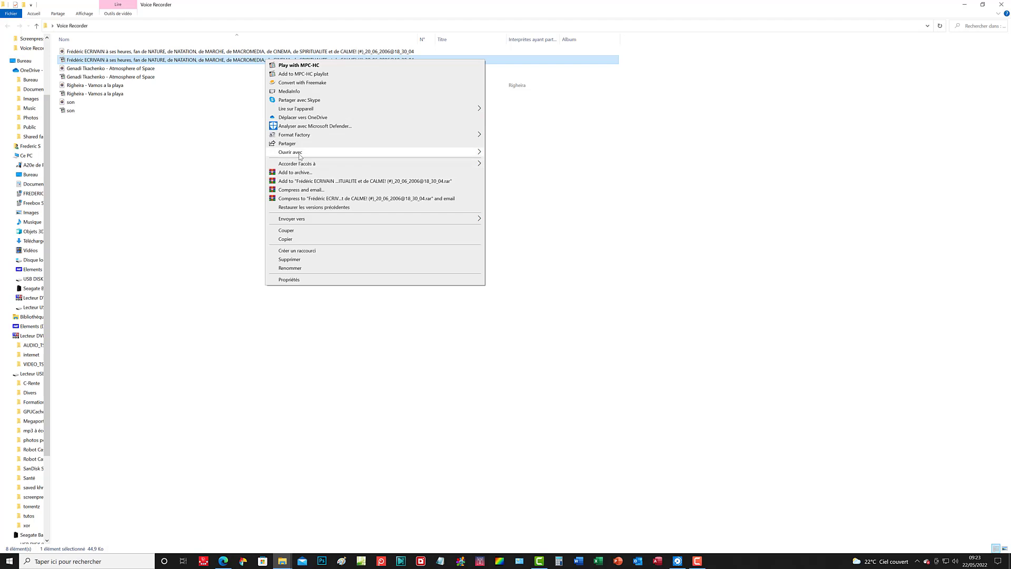
{"action": "mouse_move", "coordinate": [301, 154]}
{"action": "left_click", "coordinate": [502, 221]}
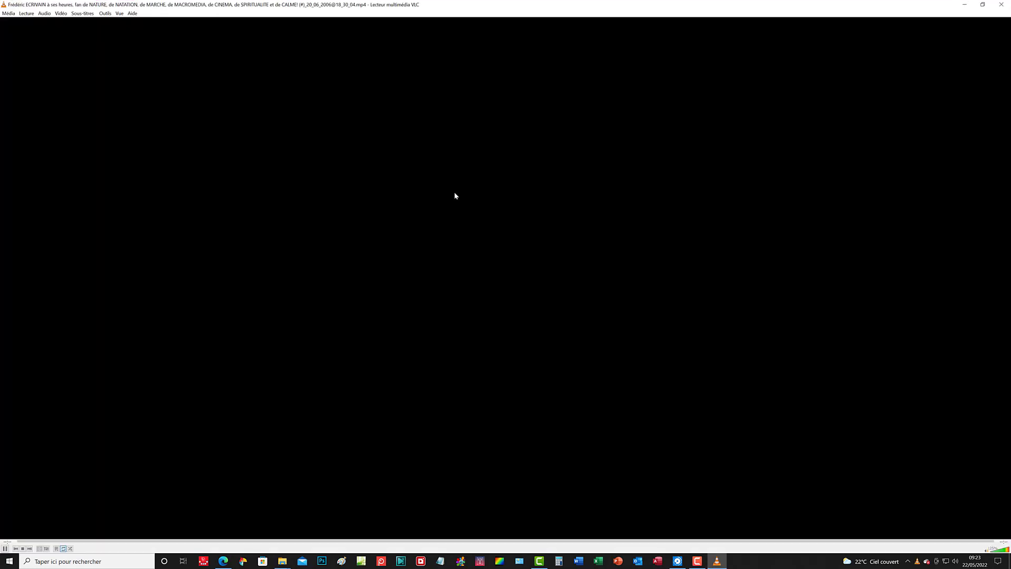
{"action": "left_click", "coordinate": [1003, 3]}
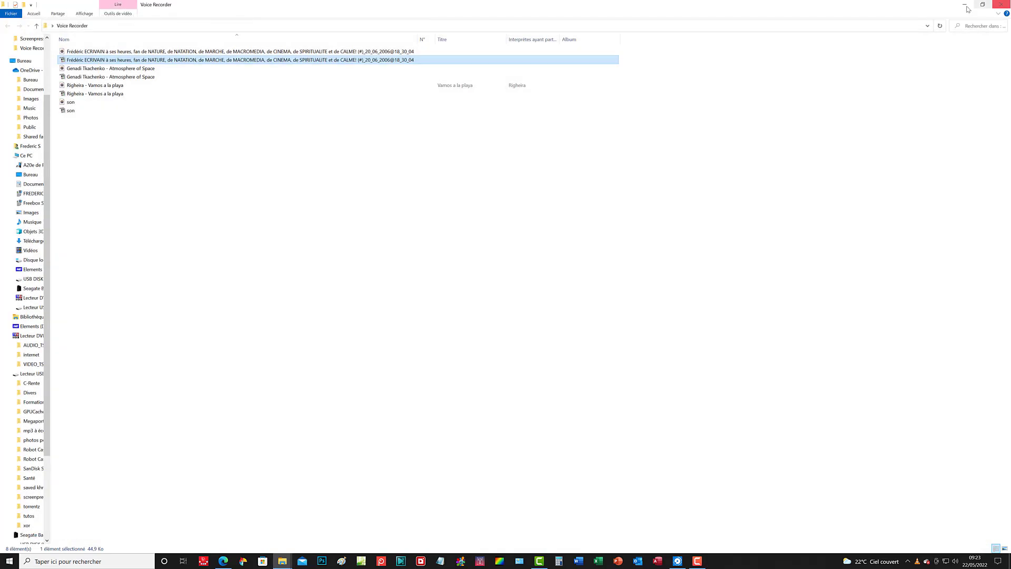
Step: Play the converted Atmosphere of Space MP4 in VLC to check its sound, and close the player
{"action": "right_click", "coordinate": [108, 79]}
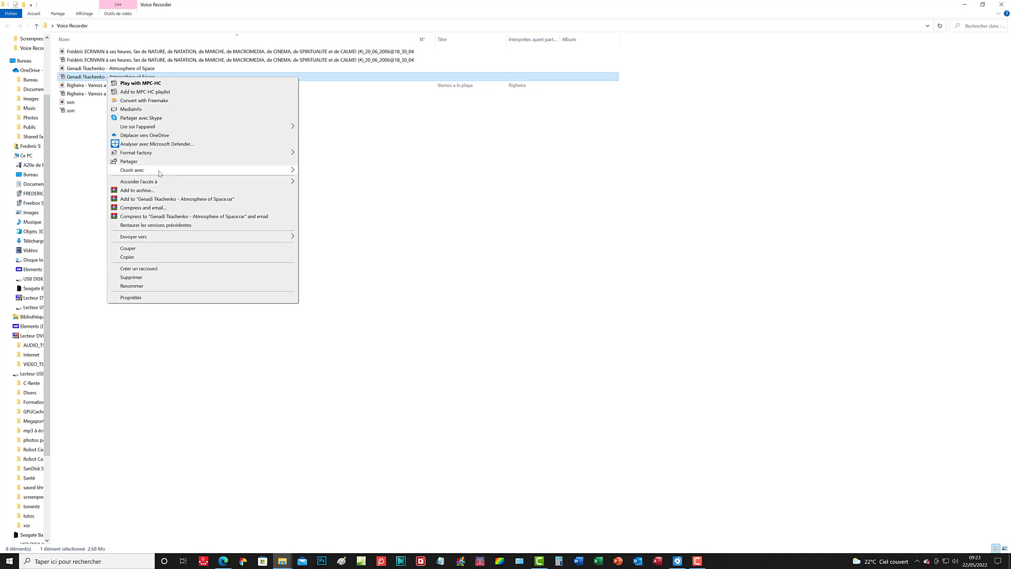
{"action": "mouse_move", "coordinate": [159, 171]}
{"action": "left_click", "coordinate": [329, 240]}
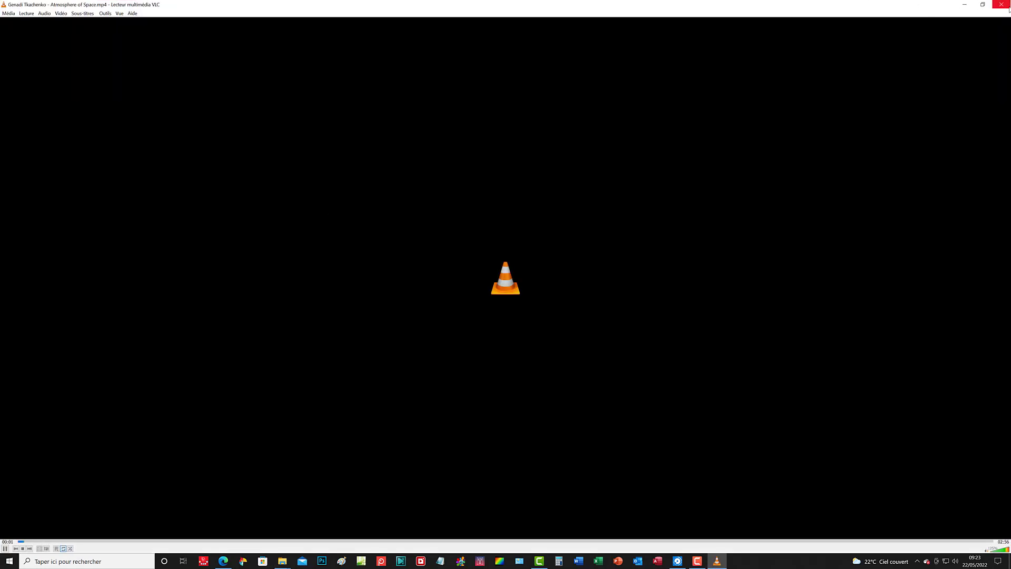
{"action": "left_click", "coordinate": [1006, 8]}
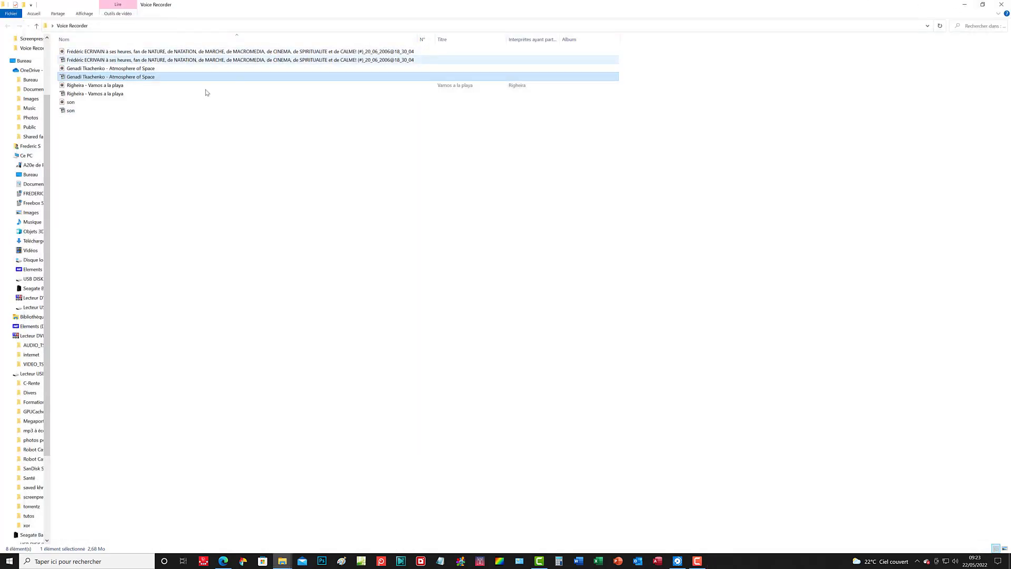
Step: Play the converted Vamos a la playa MP4 in VLC to check its sound, and close the player
{"action": "right_click", "coordinate": [103, 95]}
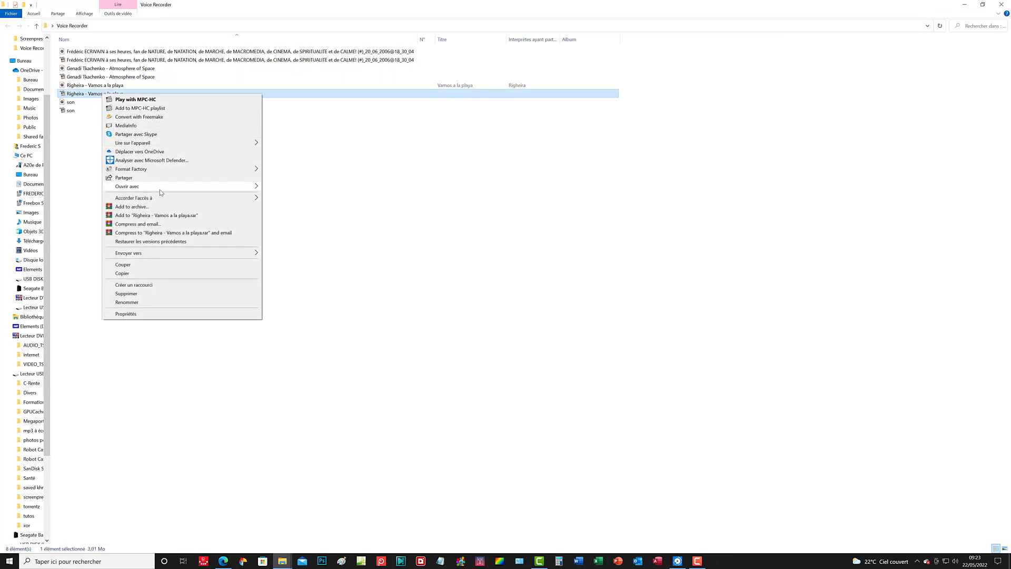
{"action": "mouse_move", "coordinate": [159, 189]}
{"action": "left_click", "coordinate": [320, 258]}
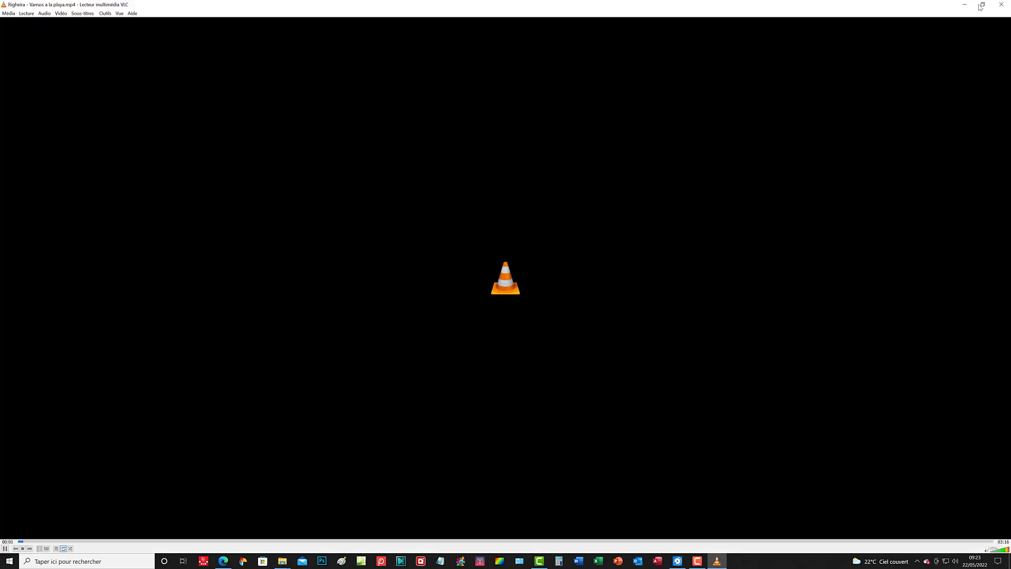
{"action": "left_click", "coordinate": [1001, 5]}
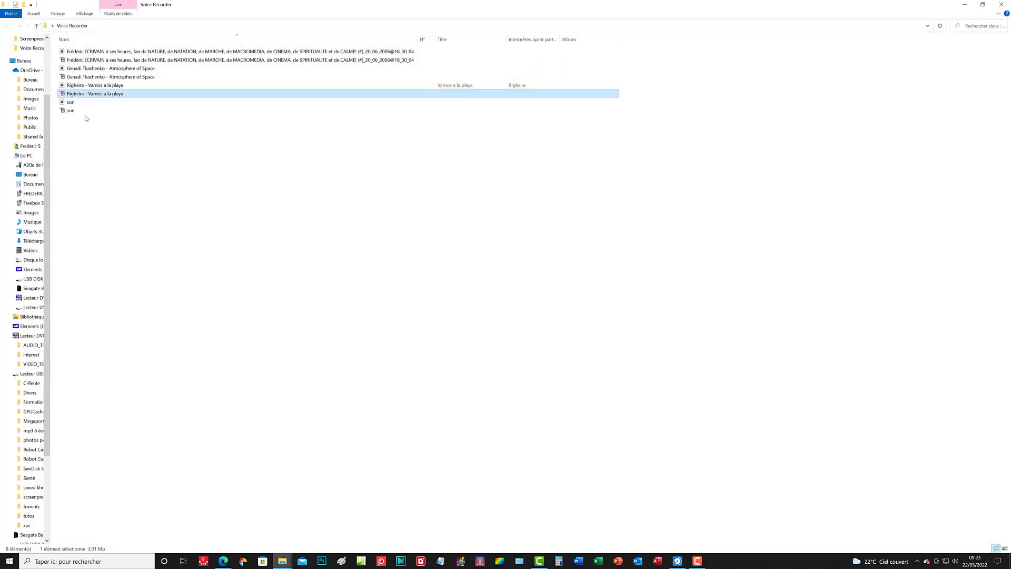
Step: Play the converted son.mp4 in VLC to check its sound, and close the player
{"action": "right_click", "coordinate": [69, 111]}
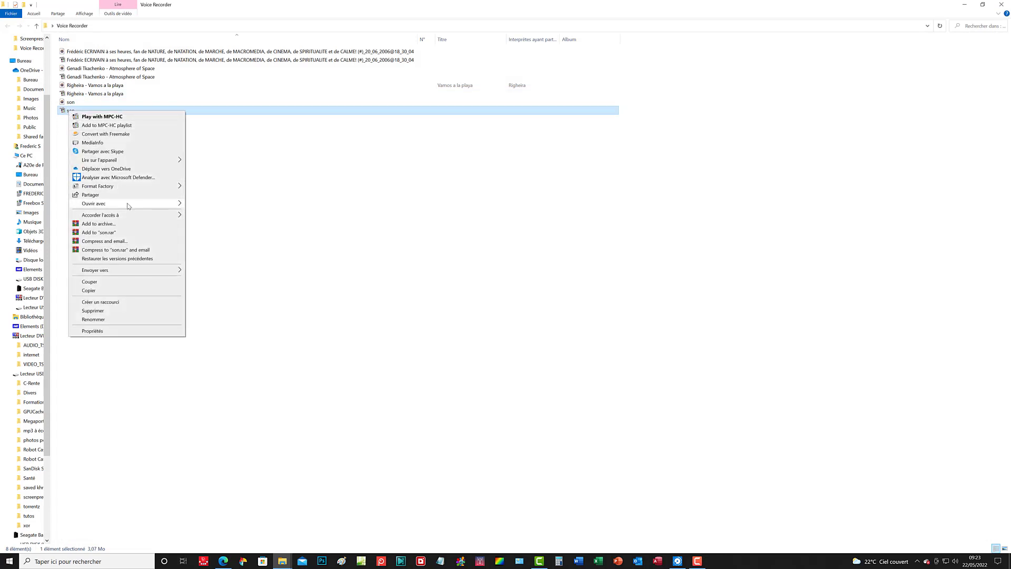
{"action": "mouse_move", "coordinate": [129, 205]}
{"action": "left_click", "coordinate": [235, 274]}
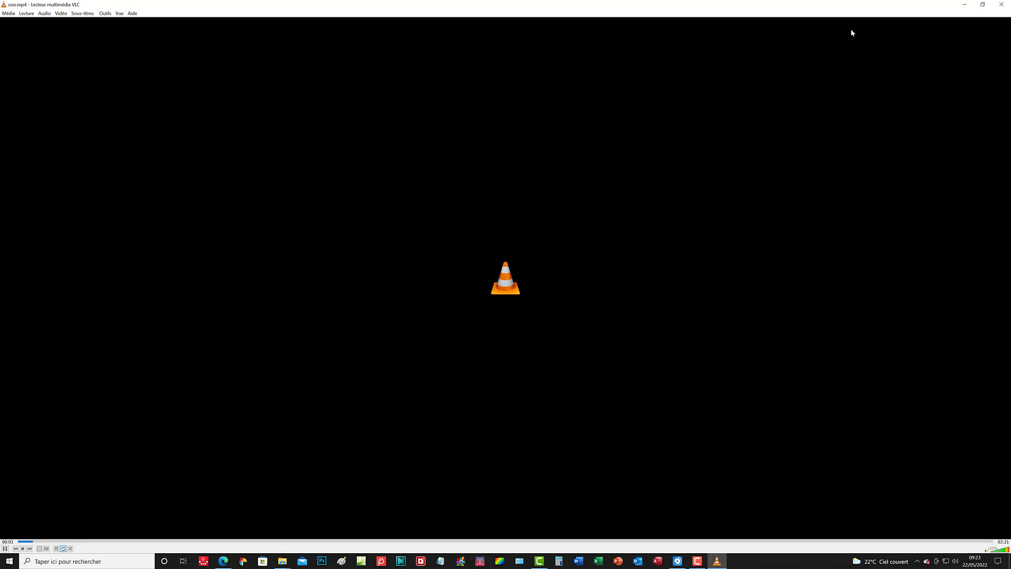
{"action": "left_click", "coordinate": [1006, 7]}
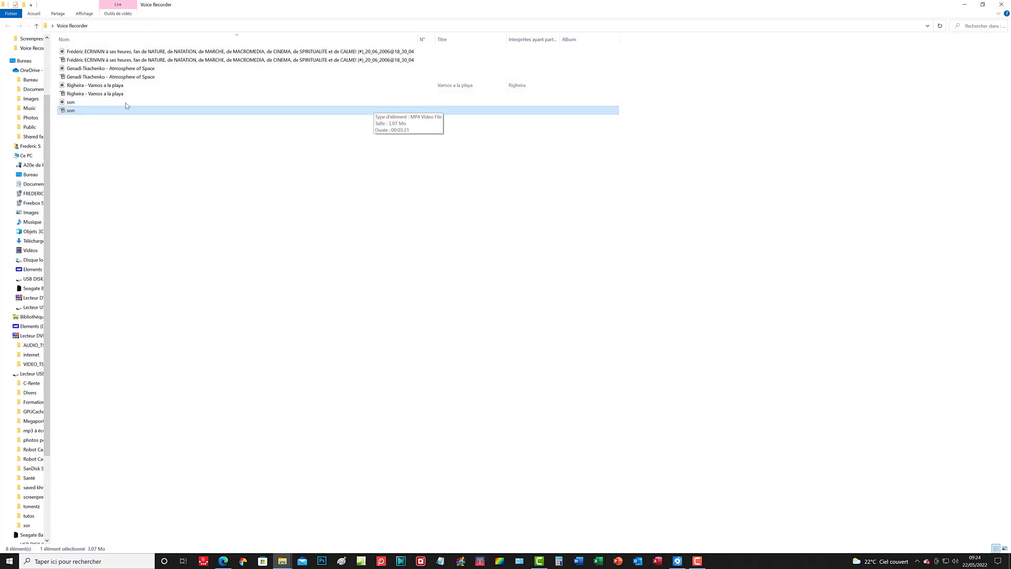
Step: Play the original son.m4a in VLC to compare its sound with the converted version, and close the player
{"action": "left_click", "coordinate": [69, 103]}
{"action": "right_click", "coordinate": [68, 104]}
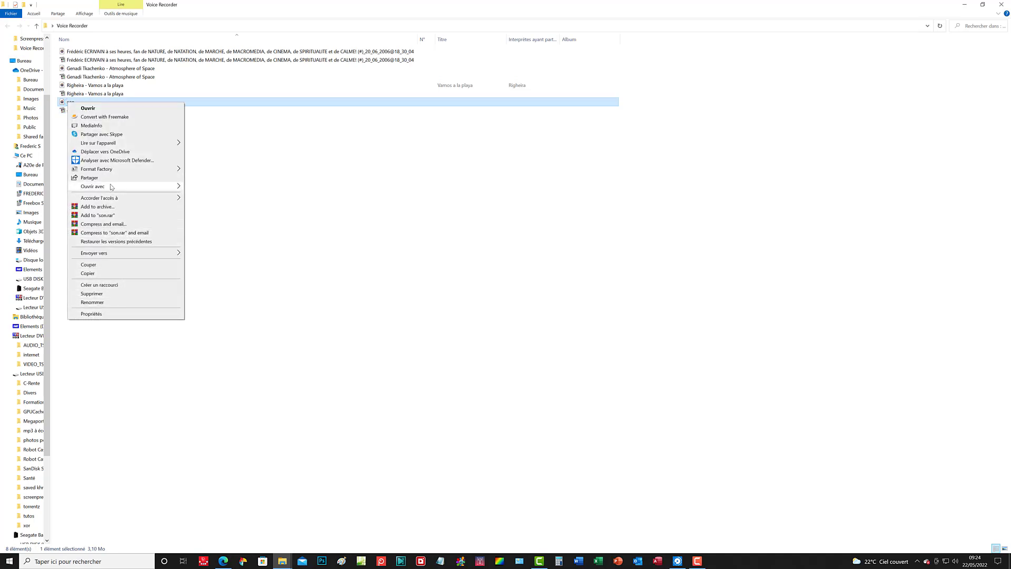
{"action": "mouse_move", "coordinate": [111, 189]}
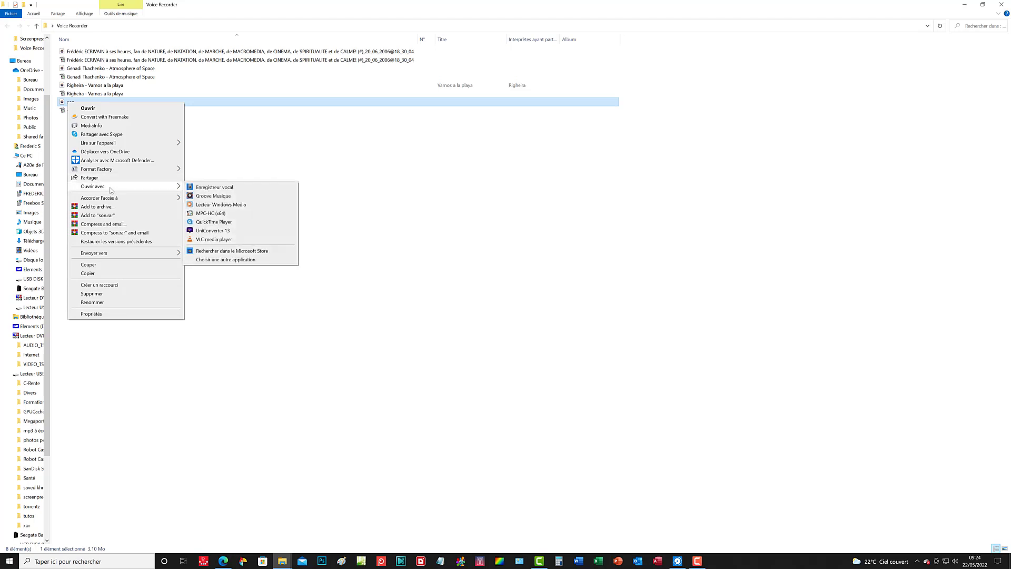
{"action": "left_click", "coordinate": [238, 240]}
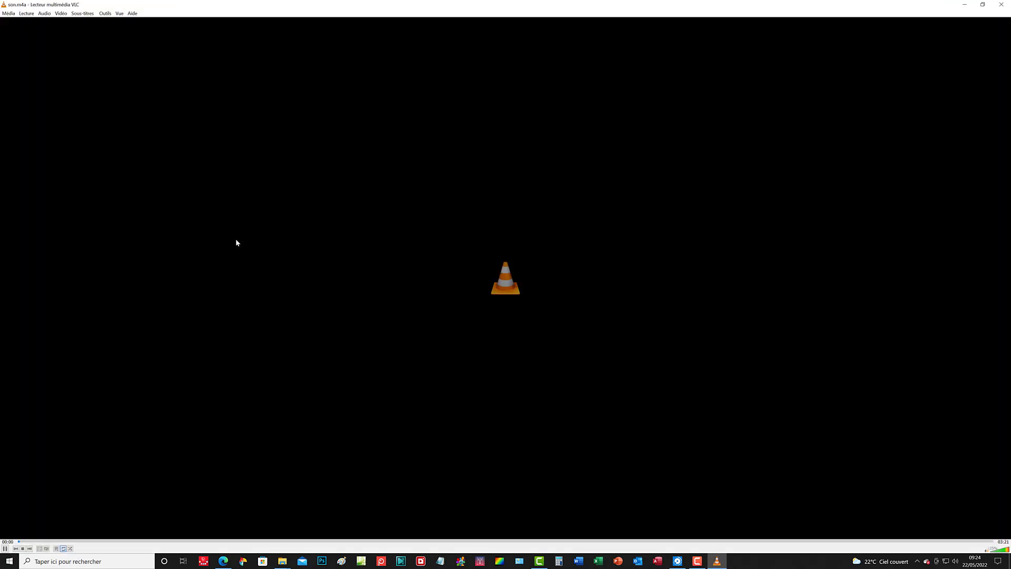
{"action": "left_click", "coordinate": [1006, 4]}
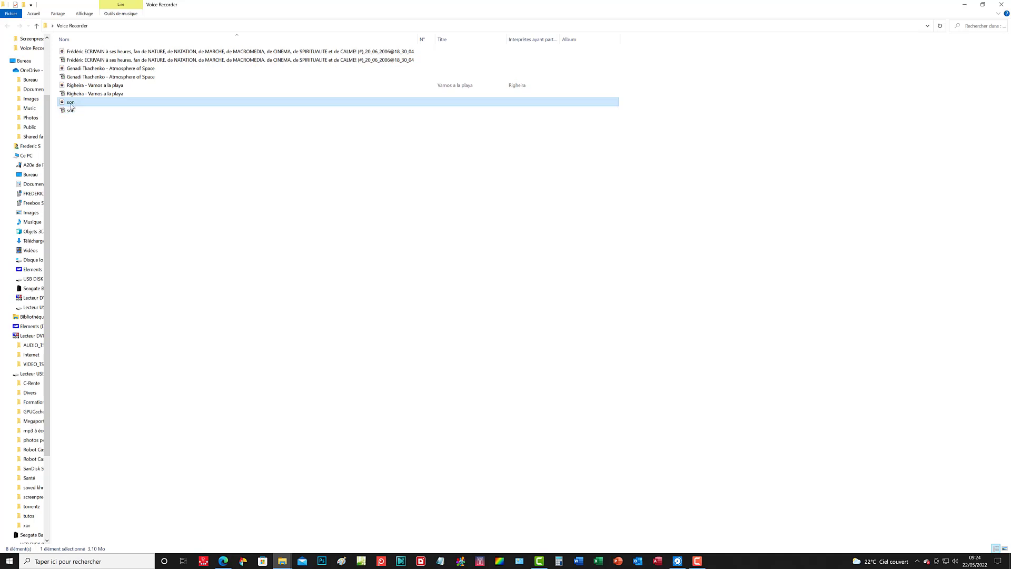
Step: Delete the converted son MP4 file from the Voice Recorder folder
{"action": "mouse_move", "coordinate": [73, 114]}
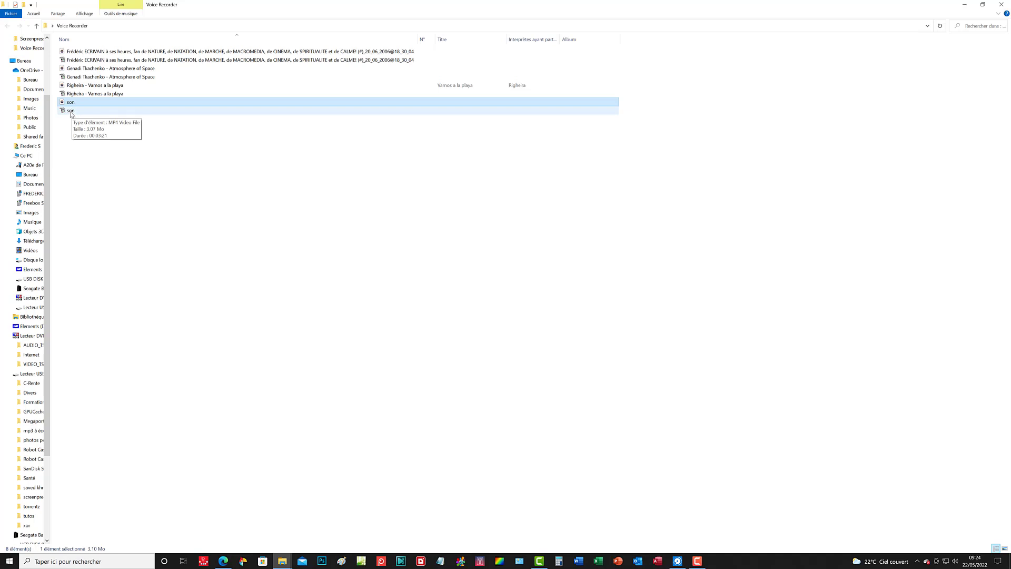
{"action": "left_click", "coordinate": [73, 112]}
{"action": "right_click", "coordinate": [72, 114]}
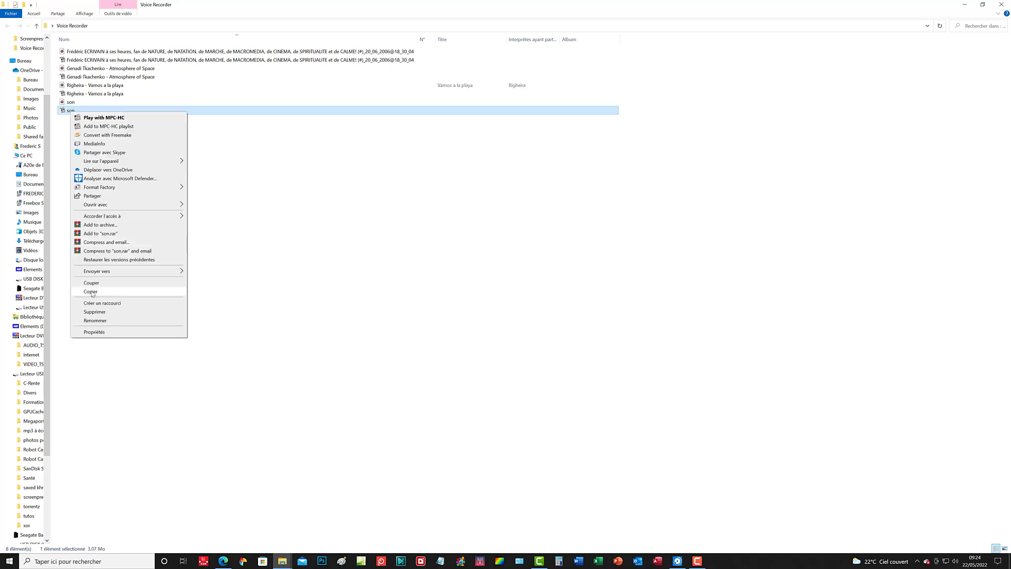
{"action": "left_click", "coordinate": [92, 314]}
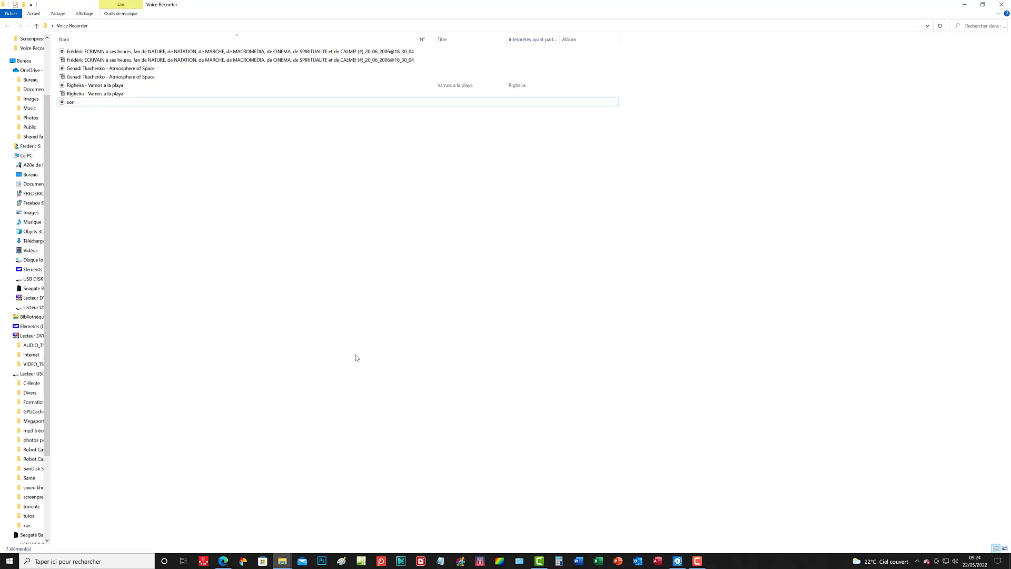
Step: Open the original son.m4a in VLC and pause its playback
{"action": "left_click", "coordinate": [68, 104]}
{"action": "right_click", "coordinate": [68, 103]}
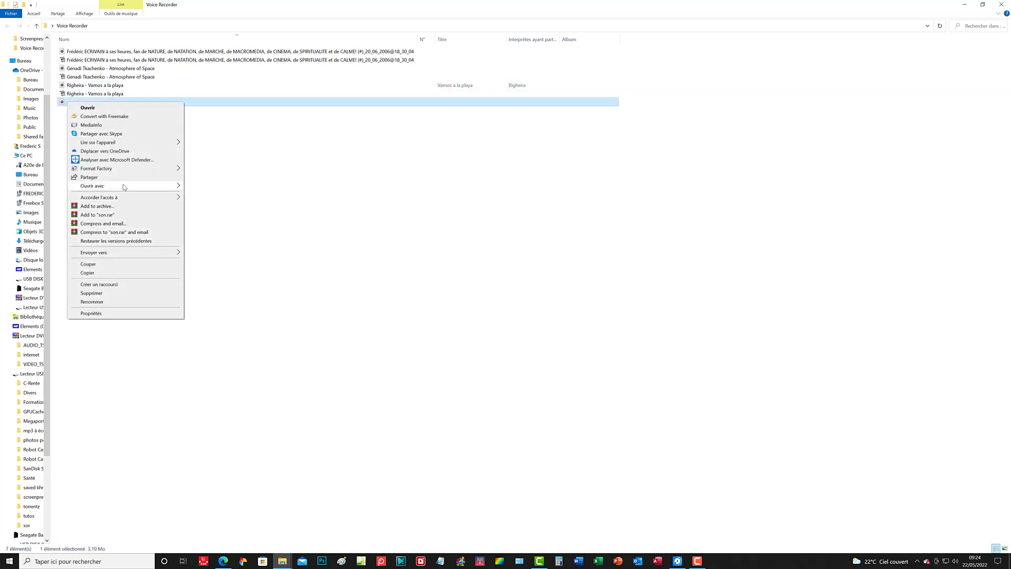
{"action": "mouse_move", "coordinate": [125, 187]}
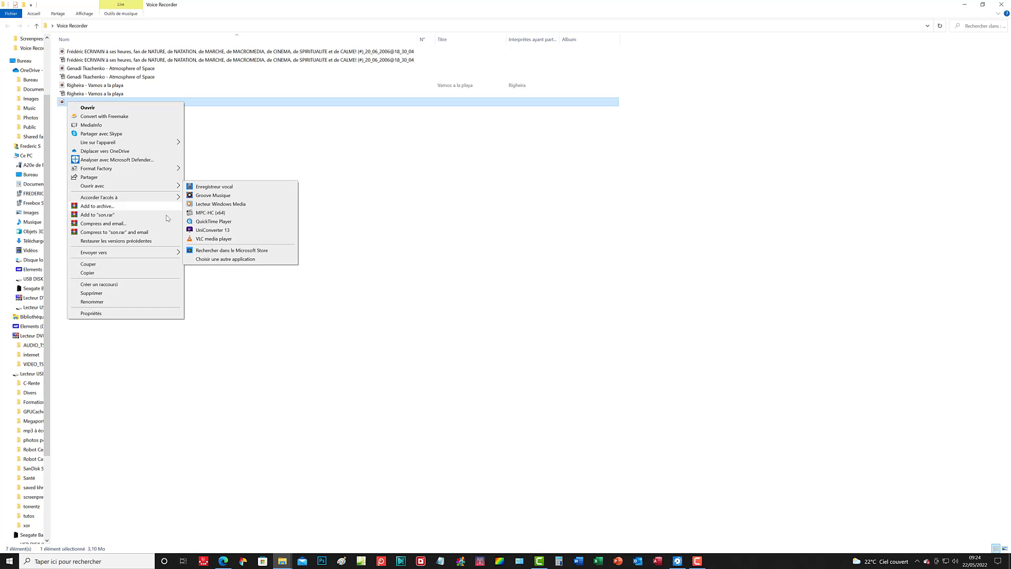
{"action": "left_click", "coordinate": [211, 241]}
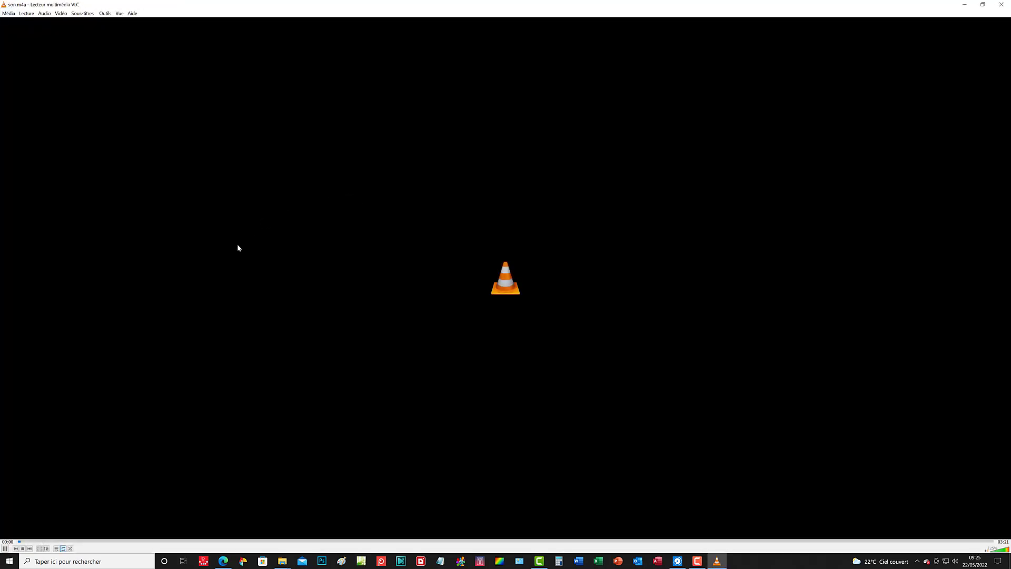
{"action": "left_click", "coordinate": [4, 548]}
Step: Set the volume normalisation level to 16 in the audio preferences and save them
{"action": "left_click", "coordinate": [106, 14]}
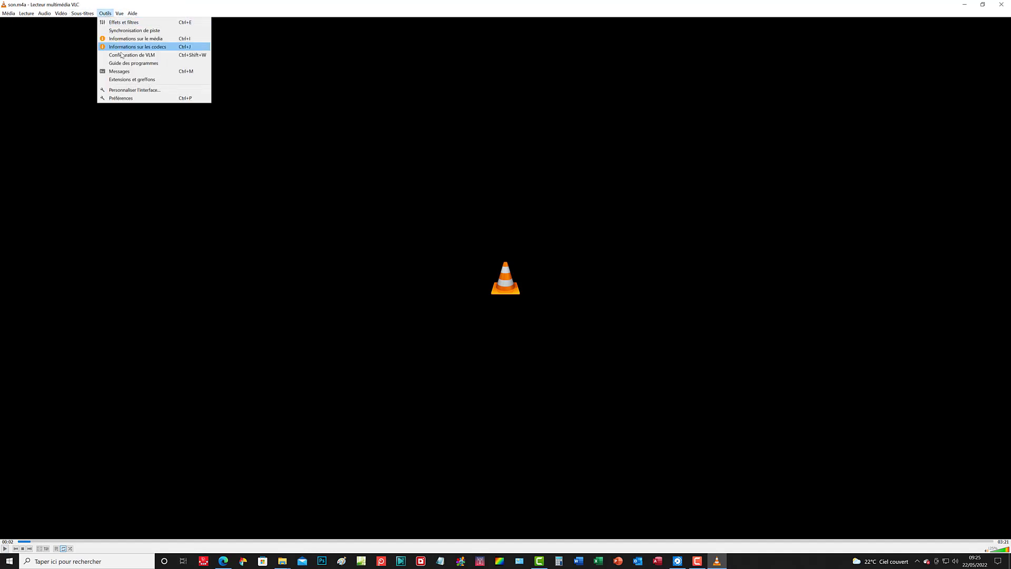
{"action": "left_click", "coordinate": [140, 100]}
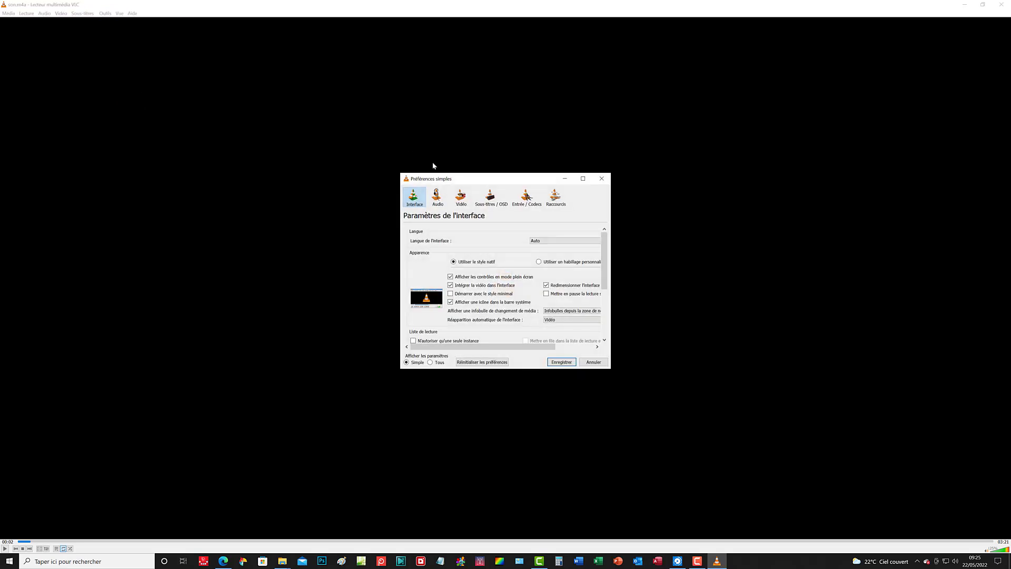
{"action": "left_click", "coordinate": [437, 199]}
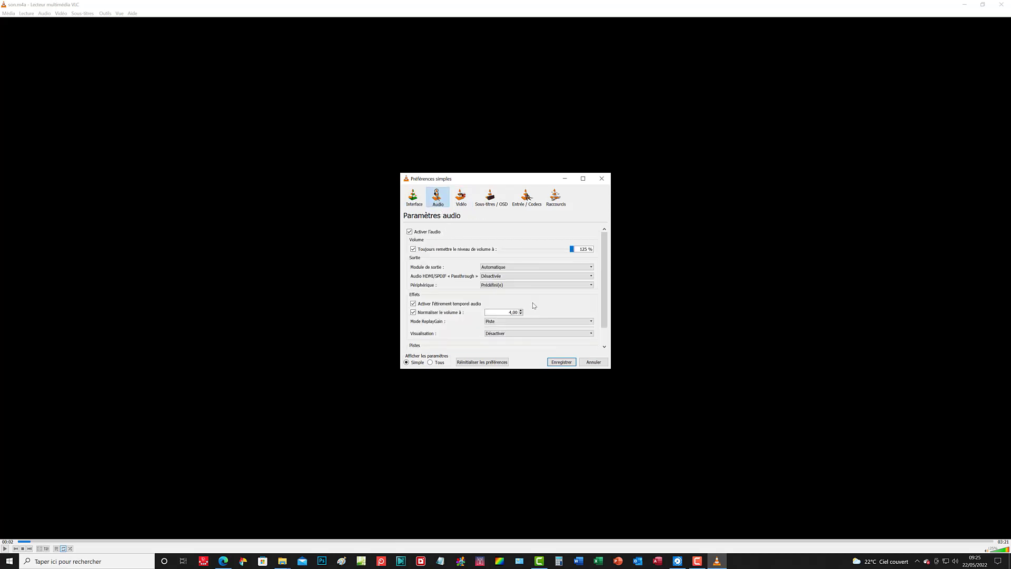
{"action": "left_click", "coordinate": [591, 285]}
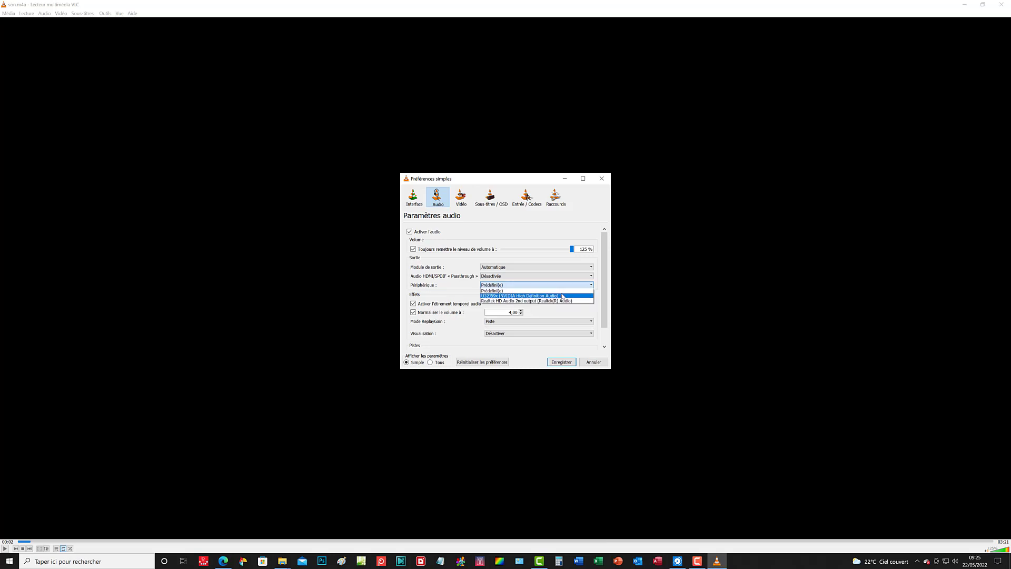
{"action": "left_click", "coordinate": [564, 323]}
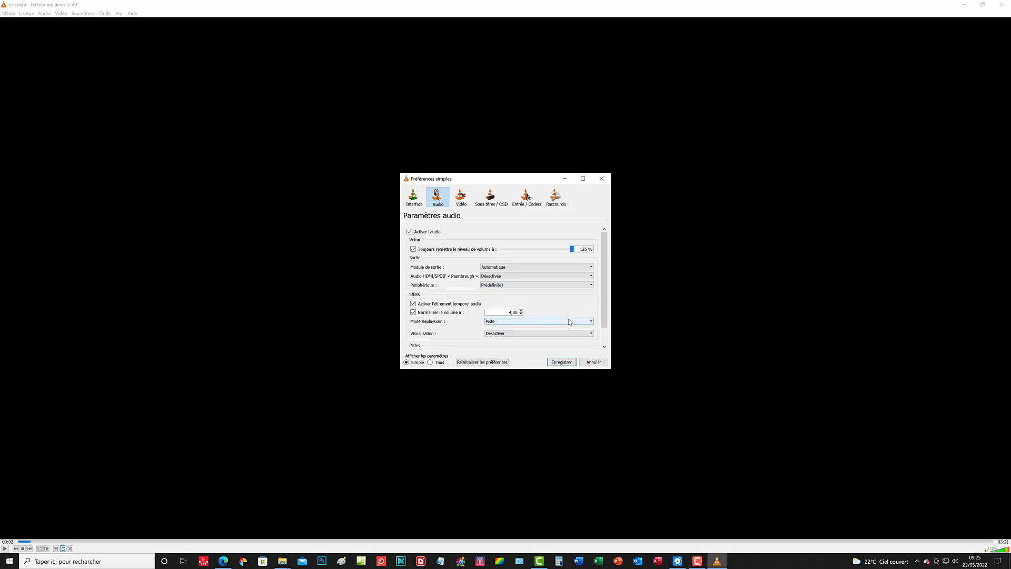
{"action": "left_click", "coordinate": [569, 322]}
{"action": "left_click", "coordinate": [569, 322]}
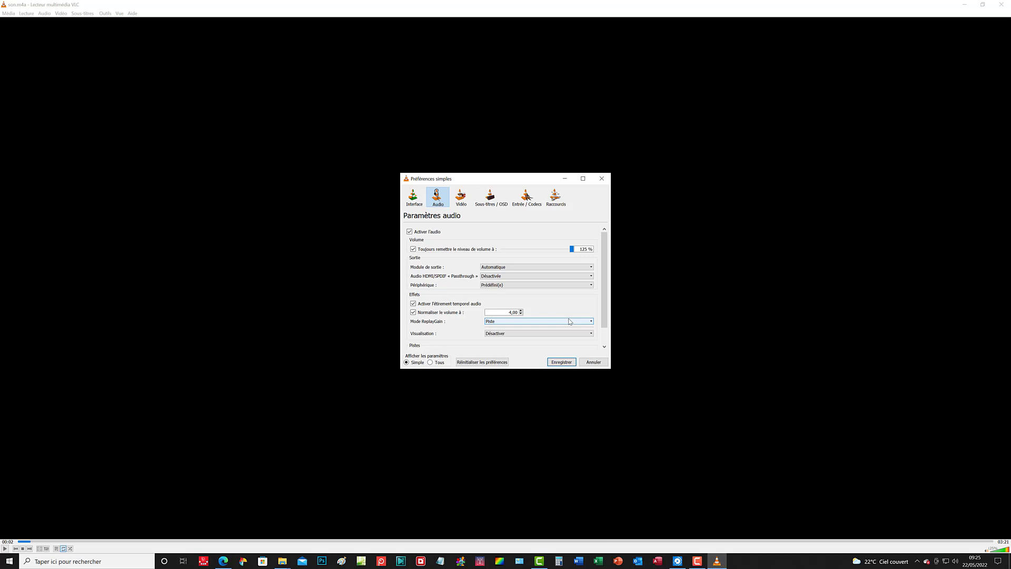
{"action": "double_click", "coordinate": [508, 311]}
{"action": "type", "text": "16"}
{"action": "left_click", "coordinate": [569, 363]}
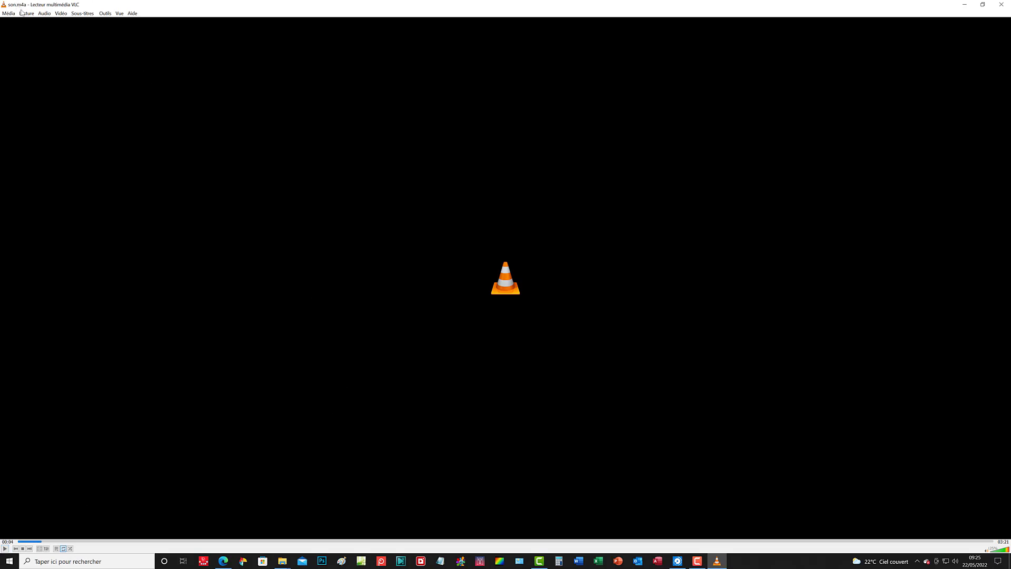
Step: Set the audio visualisation to Automatique and the ReplayGain mode to Album, save the preferences, and briefly play son.m4a
{"action": "left_click", "coordinate": [105, 12]}
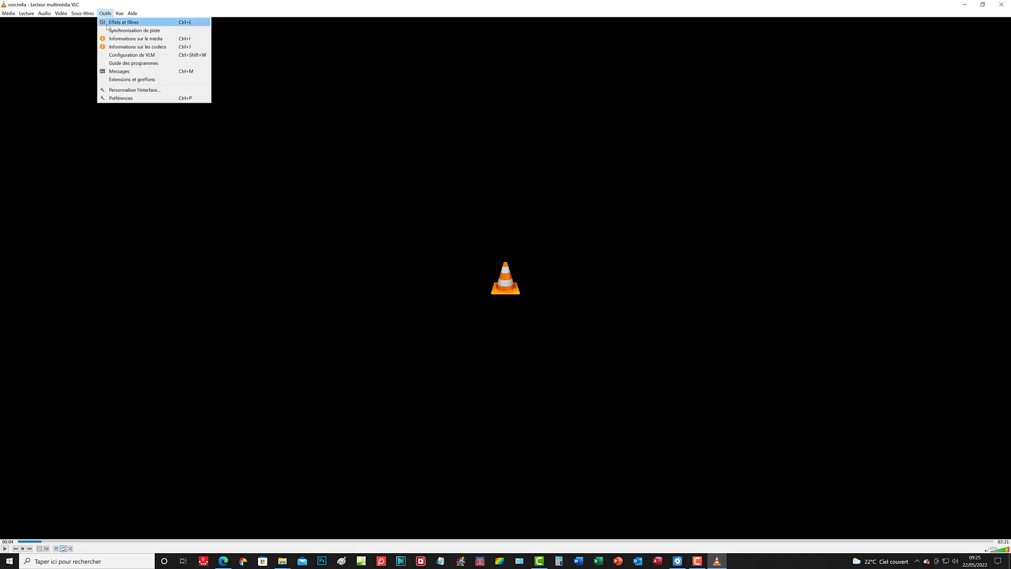
{"action": "left_click", "coordinate": [133, 99]}
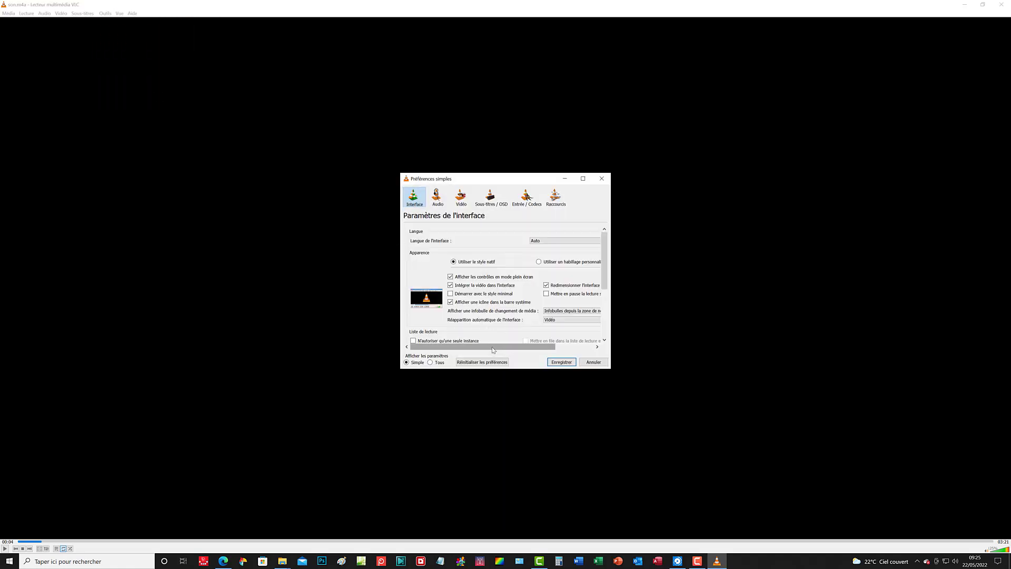
{"action": "left_click", "coordinate": [430, 203]}
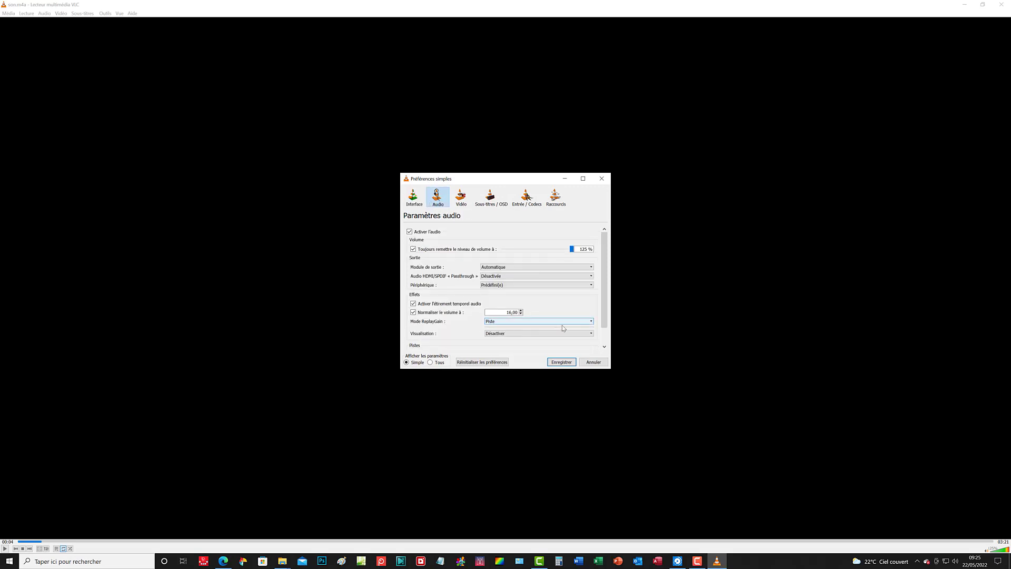
{"action": "left_click", "coordinate": [576, 334]}
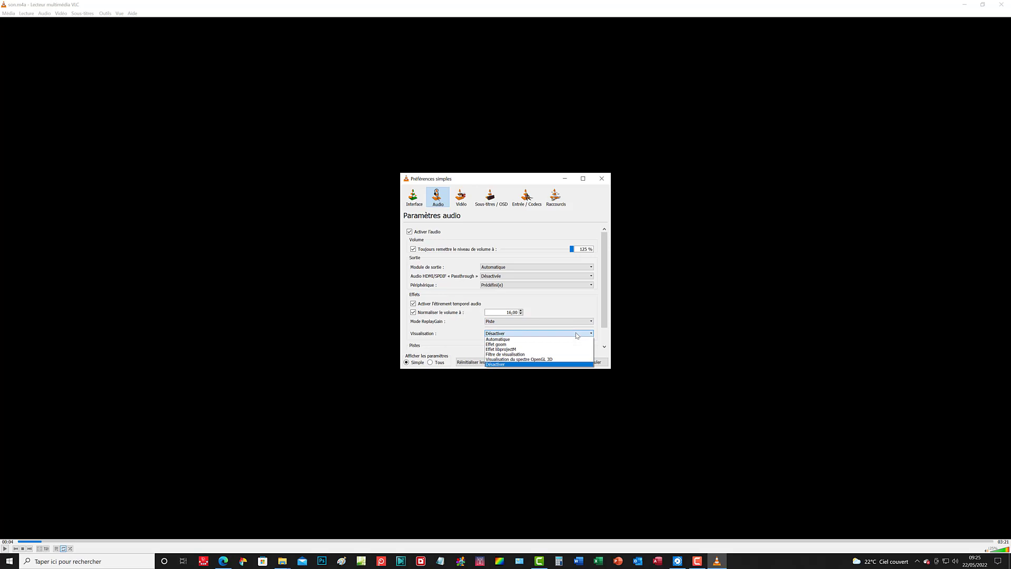
{"action": "left_click", "coordinate": [516, 340]}
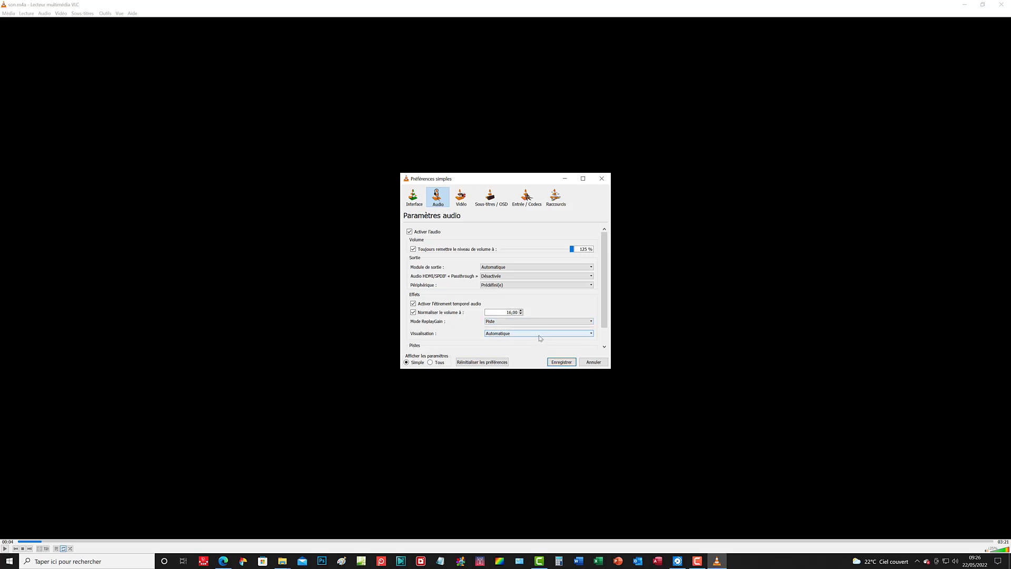
{"action": "left_click", "coordinate": [590, 321]}
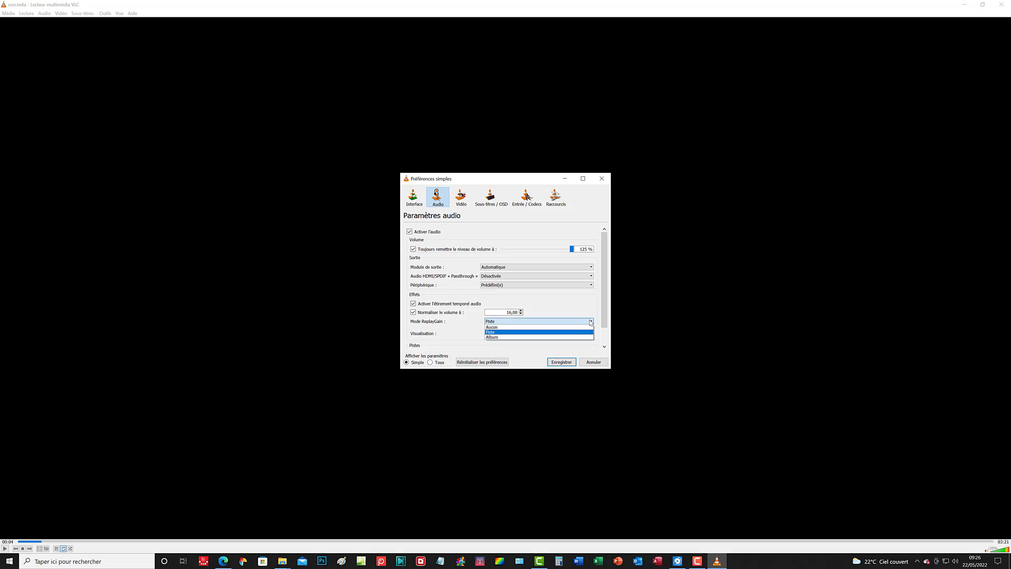
{"action": "left_click", "coordinate": [514, 340]}
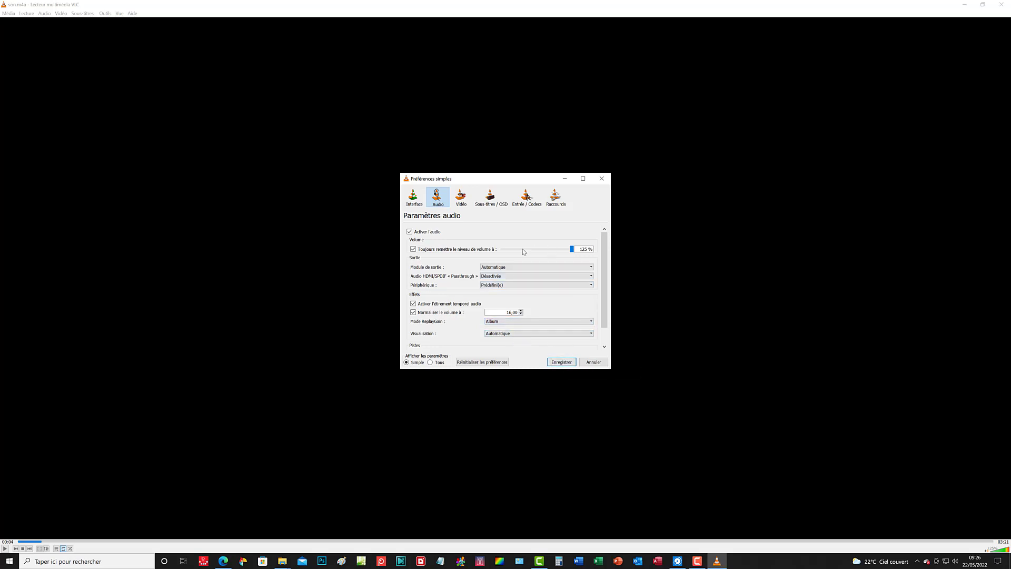
{"action": "left_click", "coordinate": [564, 362]}
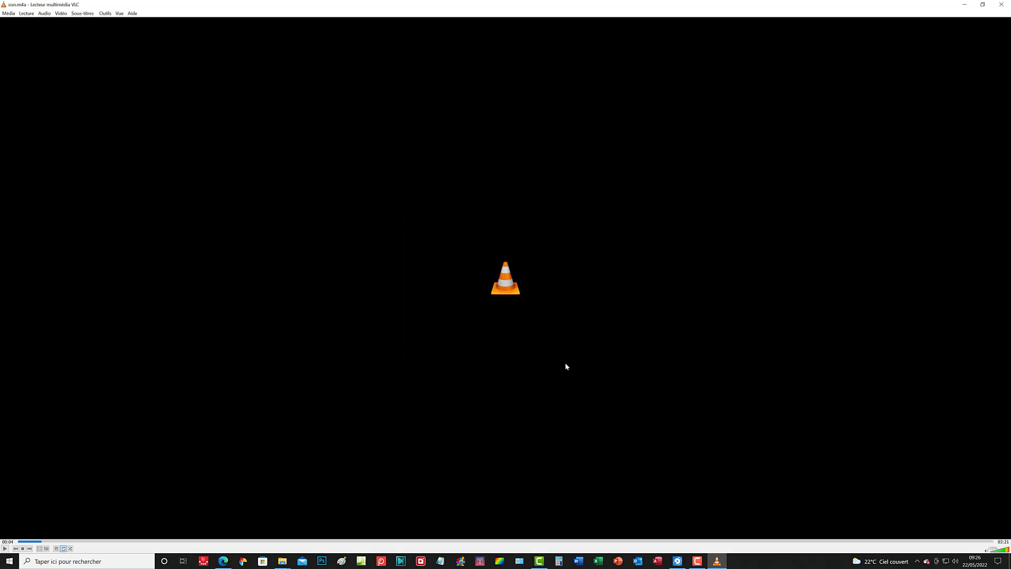
{"action": "left_click", "coordinate": [5, 549]}
{"action": "left_click", "coordinate": [5, 549]}
Step: Set HDMI/SPDIF audio passthrough to Activée and the output device to Realtek HD Audio 2nd output, and save the preferences
{"action": "left_click", "coordinate": [105, 14]}
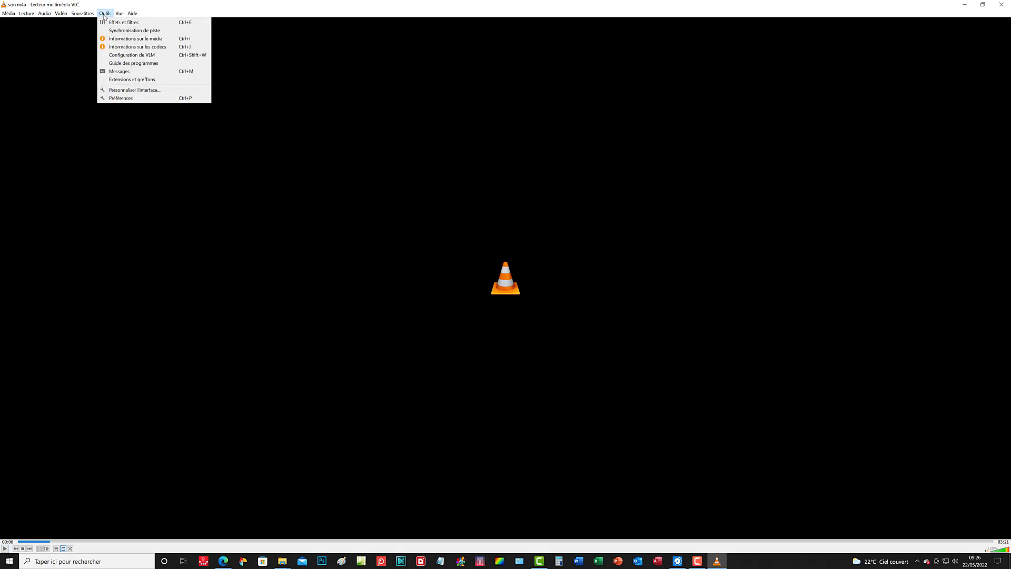
{"action": "left_click", "coordinate": [122, 98]}
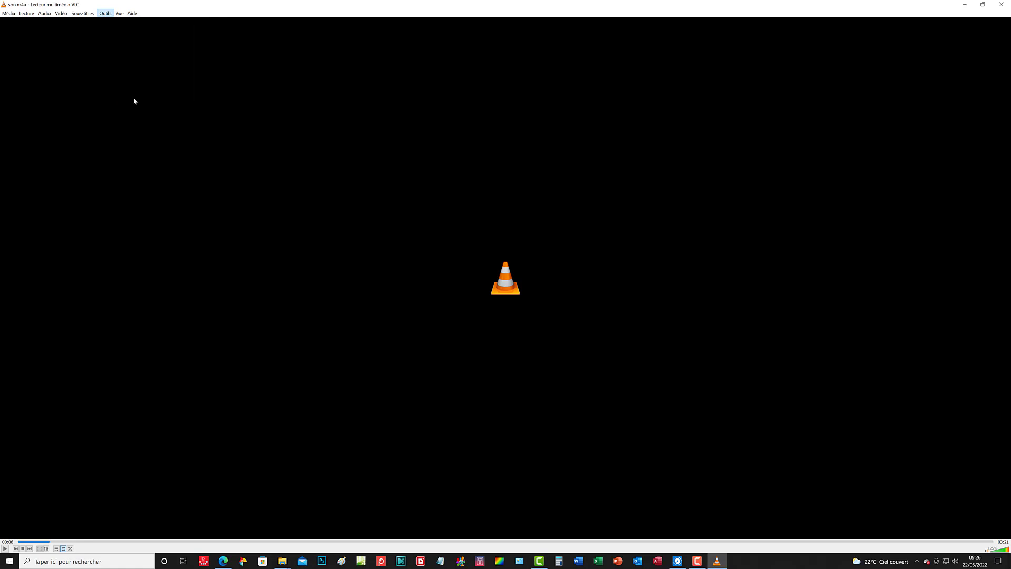
{"action": "left_click", "coordinate": [436, 199]}
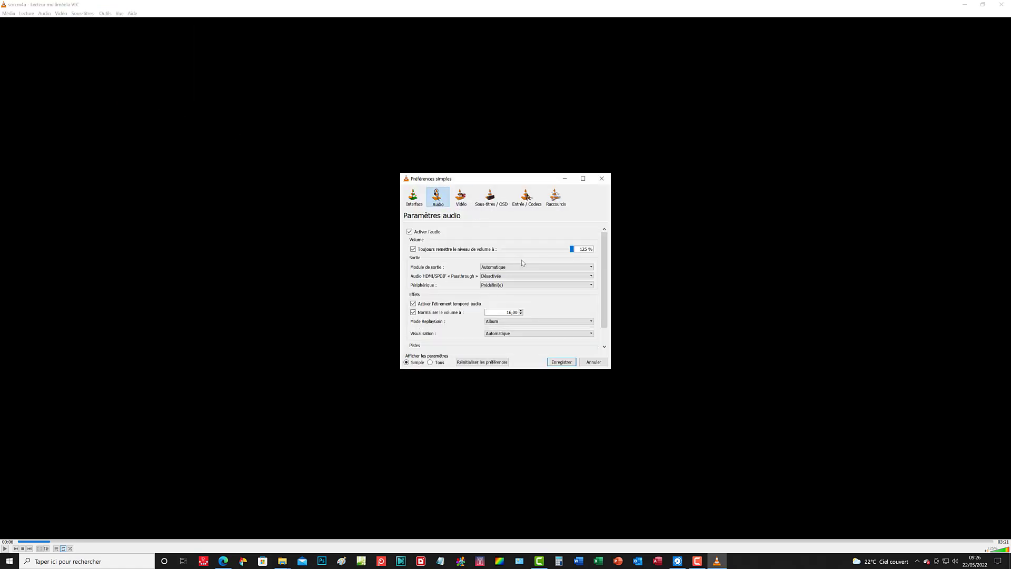
{"action": "left_click", "coordinate": [591, 276]}
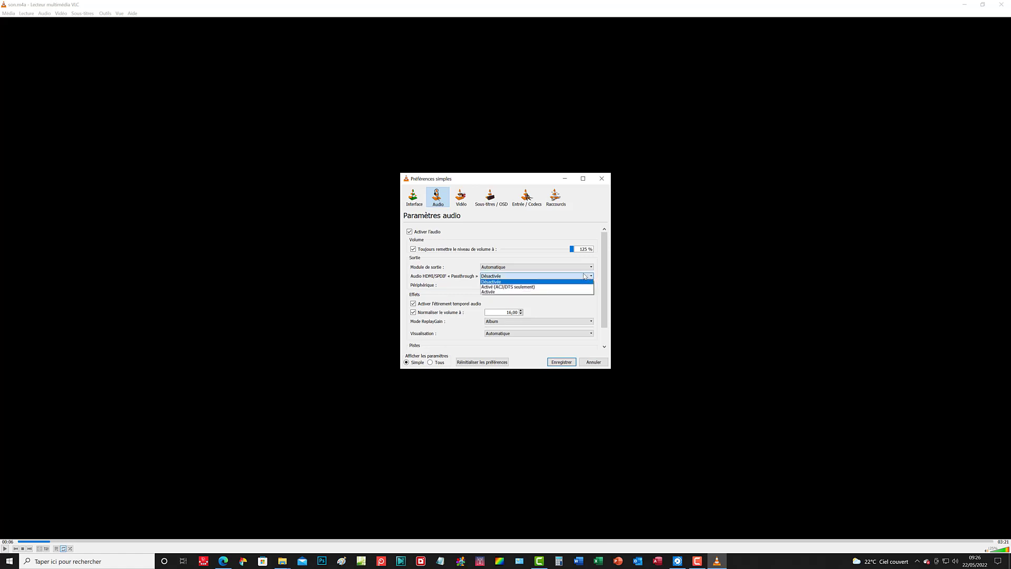
{"action": "left_click", "coordinate": [495, 292]}
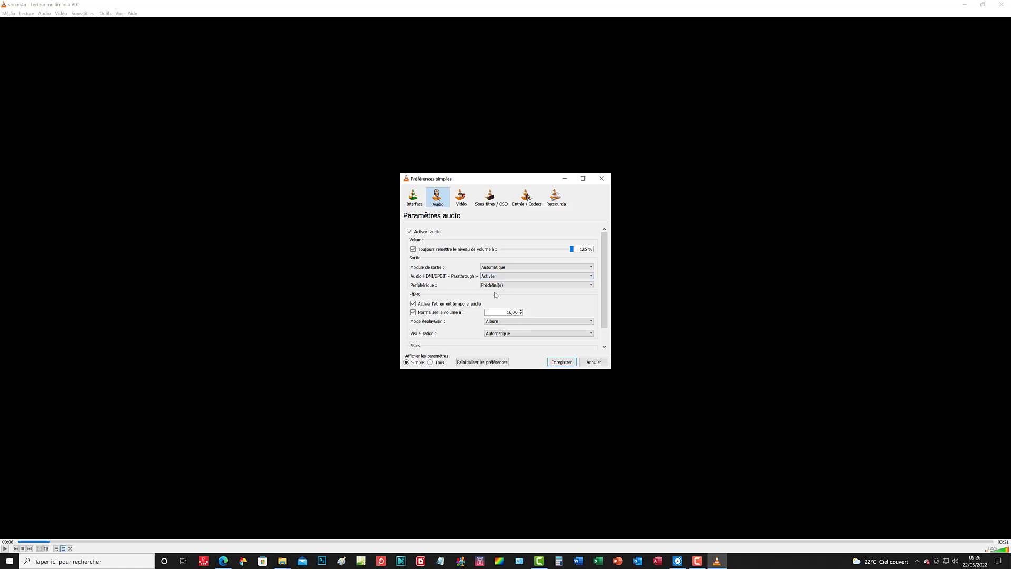
{"action": "left_click", "coordinate": [544, 285]}
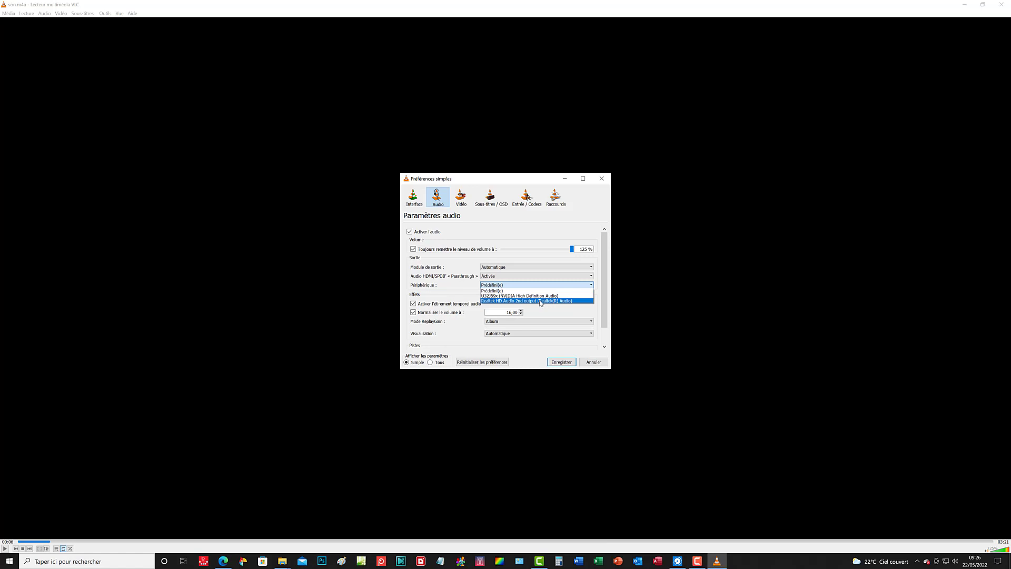
{"action": "left_click", "coordinate": [540, 301]}
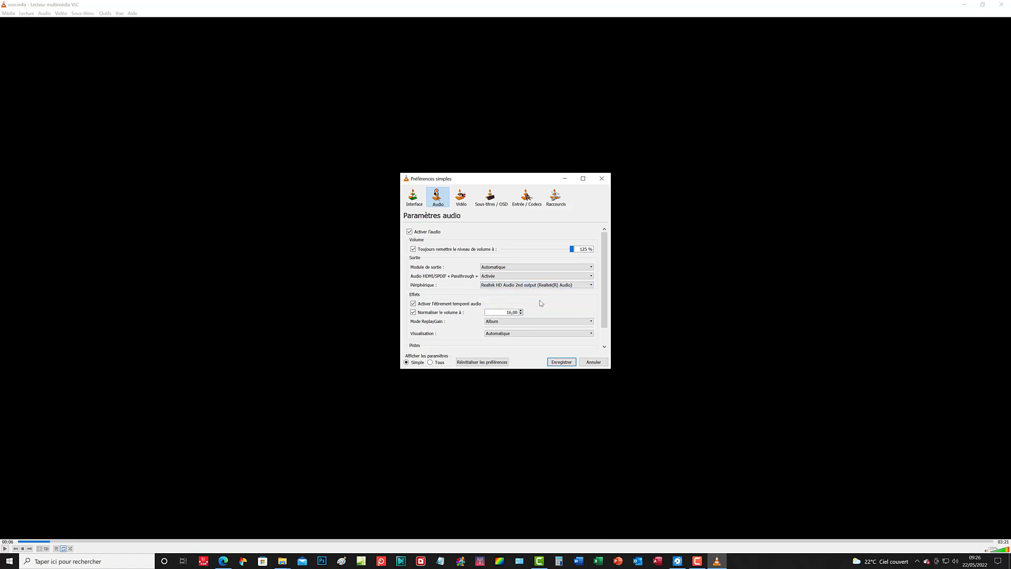
{"action": "left_click", "coordinate": [561, 362]}
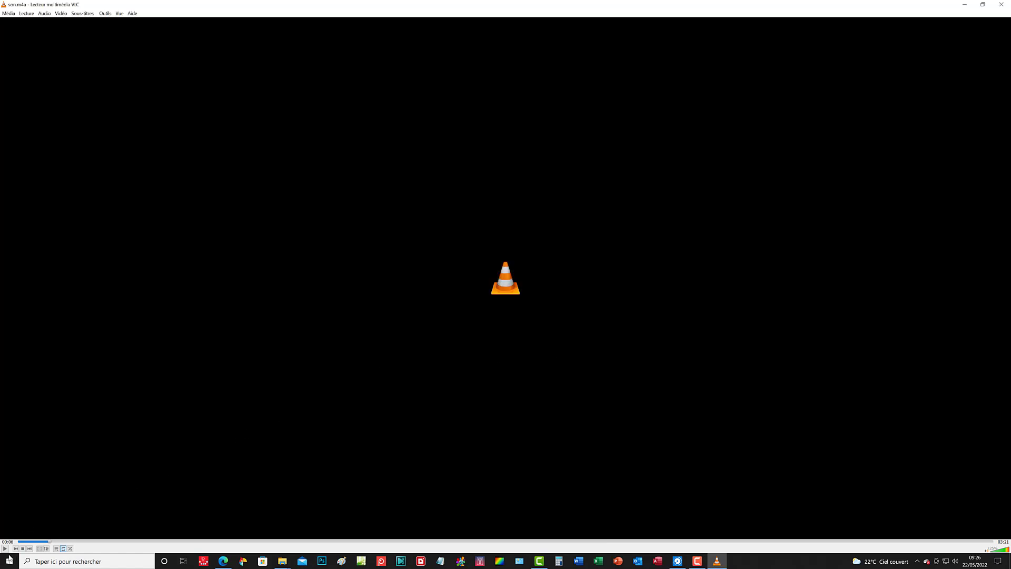
Step: Play son.m4a with the saved audio settings to check its sound, and pause it
{"action": "left_click", "coordinate": [4, 548]}
{"action": "left_click", "coordinate": [5, 548]}
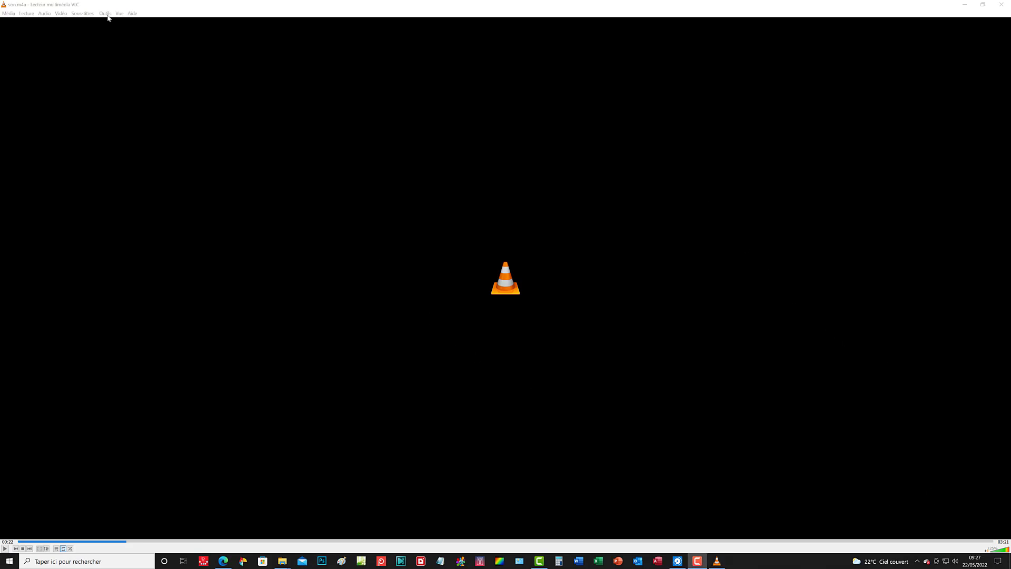
{"action": "left_click", "coordinate": [293, 14]}
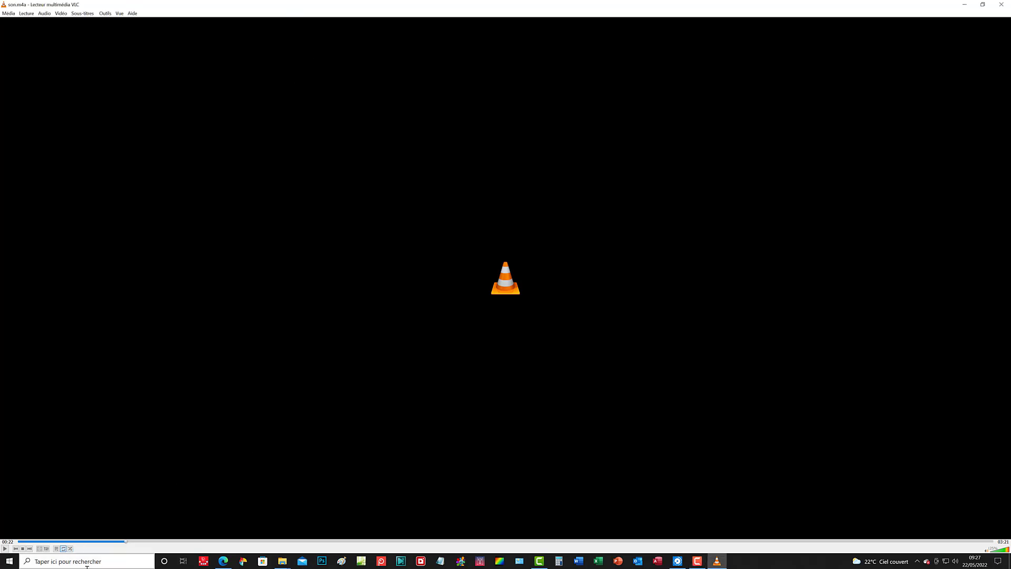
Step: Play son.m4a briefly, pause it, and raise the playback volume by one increment
{"action": "left_click", "coordinate": [5, 548]}
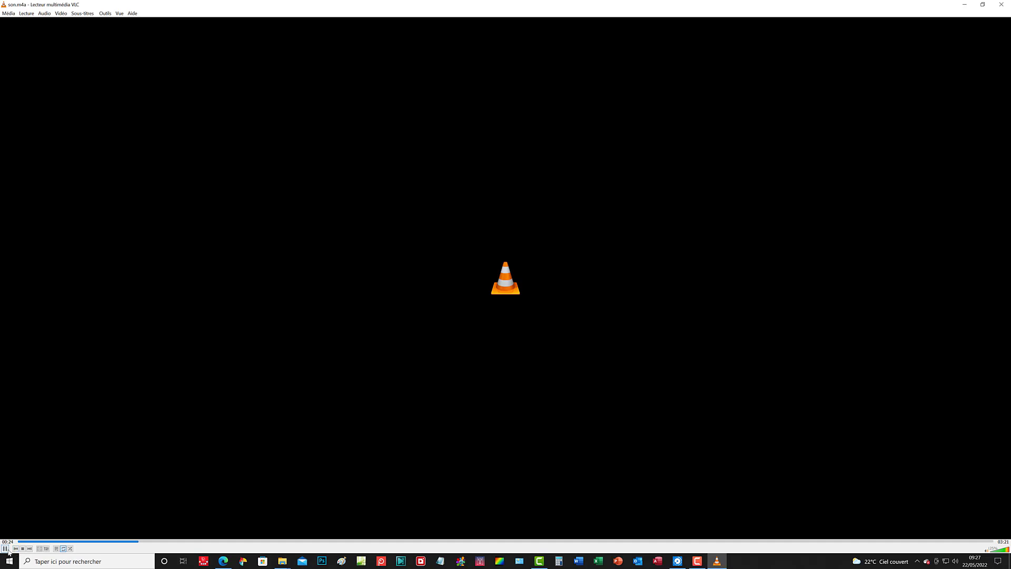
{"action": "left_click", "coordinate": [5, 548]}
{"action": "left_click", "coordinate": [44, 14]}
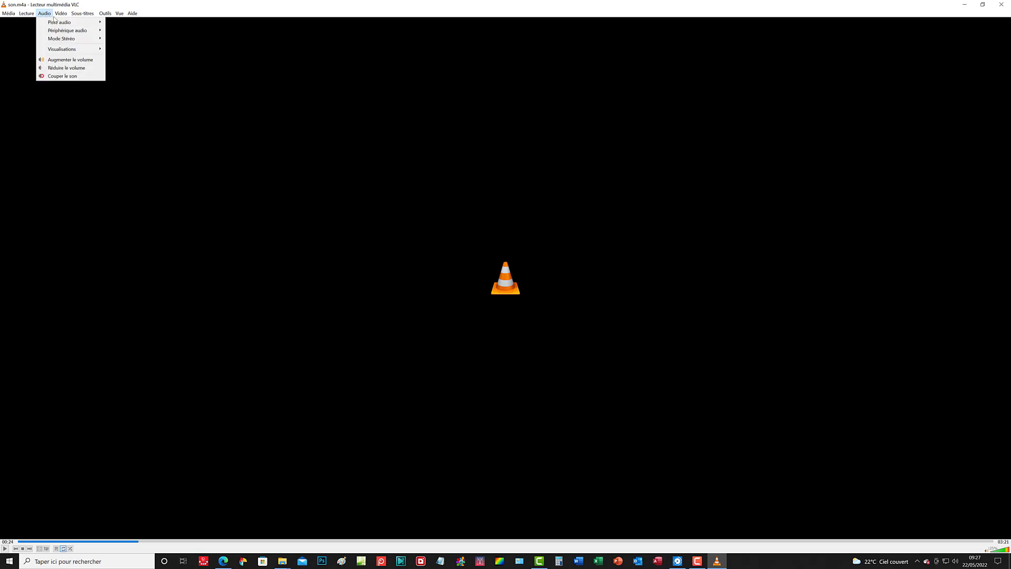
{"action": "mouse_move", "coordinate": [51, 27]}
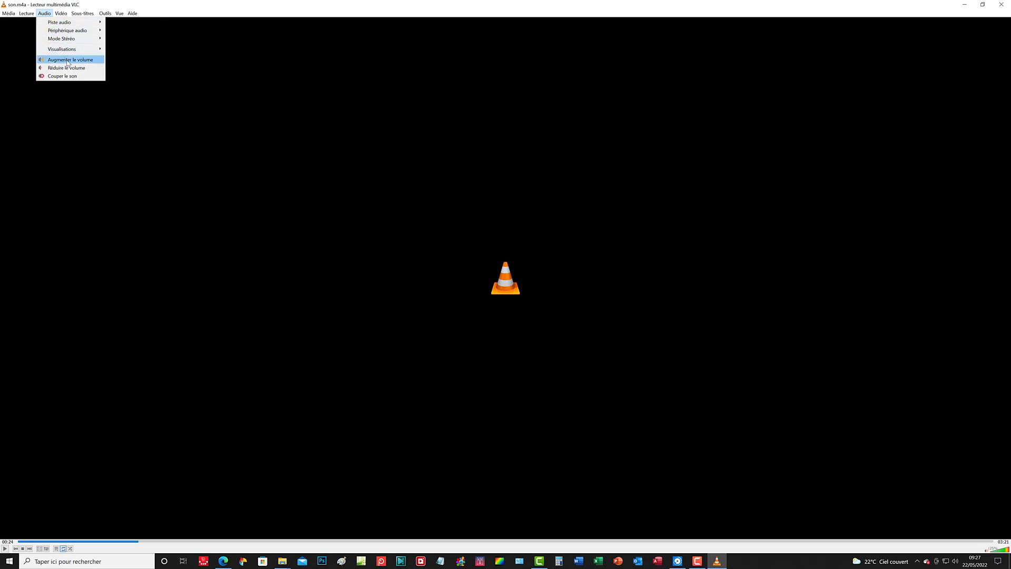
{"action": "left_click", "coordinate": [67, 60]}
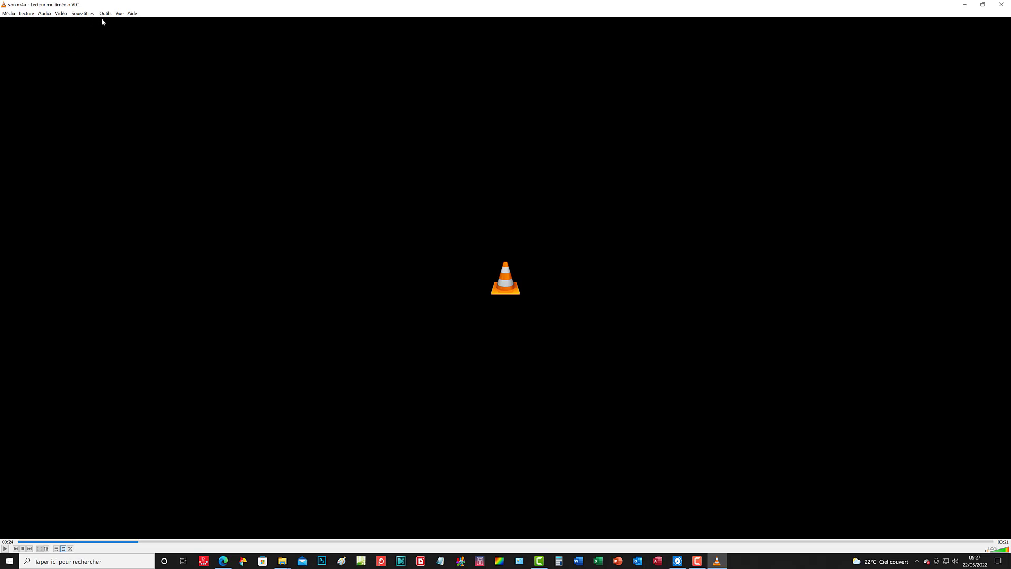
Step: View the player's About information to check which version is installed, and close it
{"action": "left_click", "coordinate": [132, 14]}
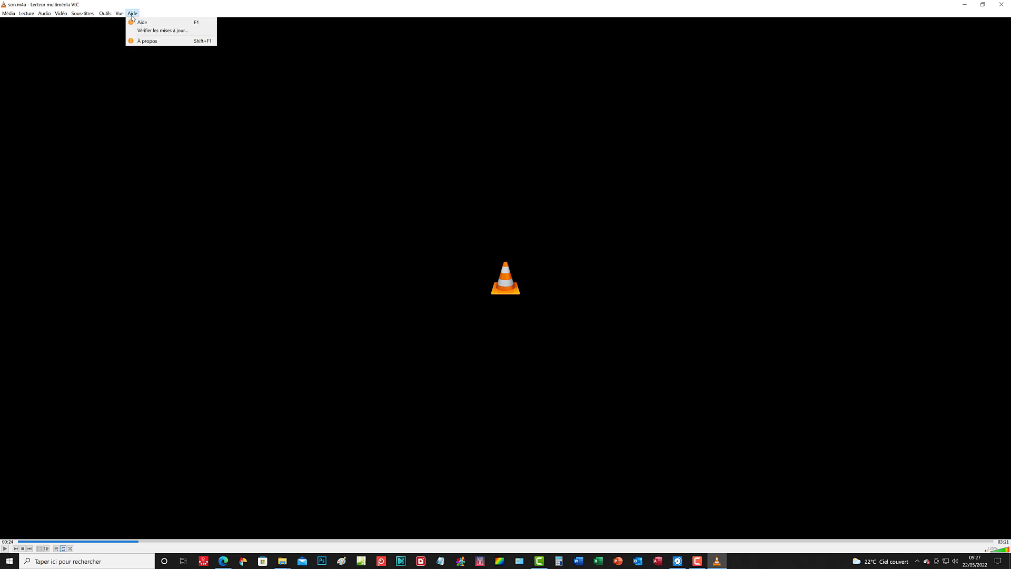
{"action": "left_click", "coordinate": [155, 41]}
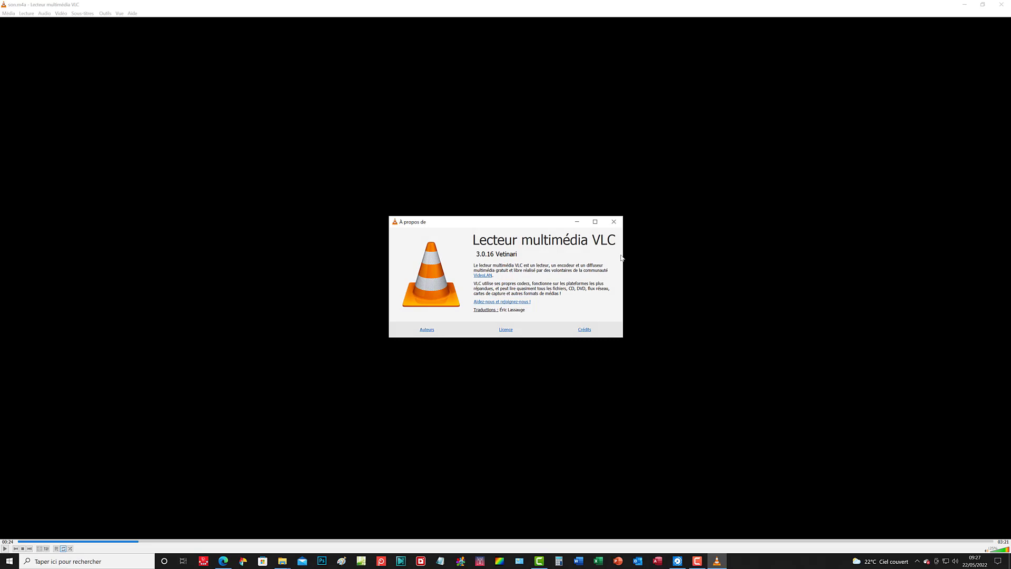
{"action": "left_click", "coordinate": [613, 222]}
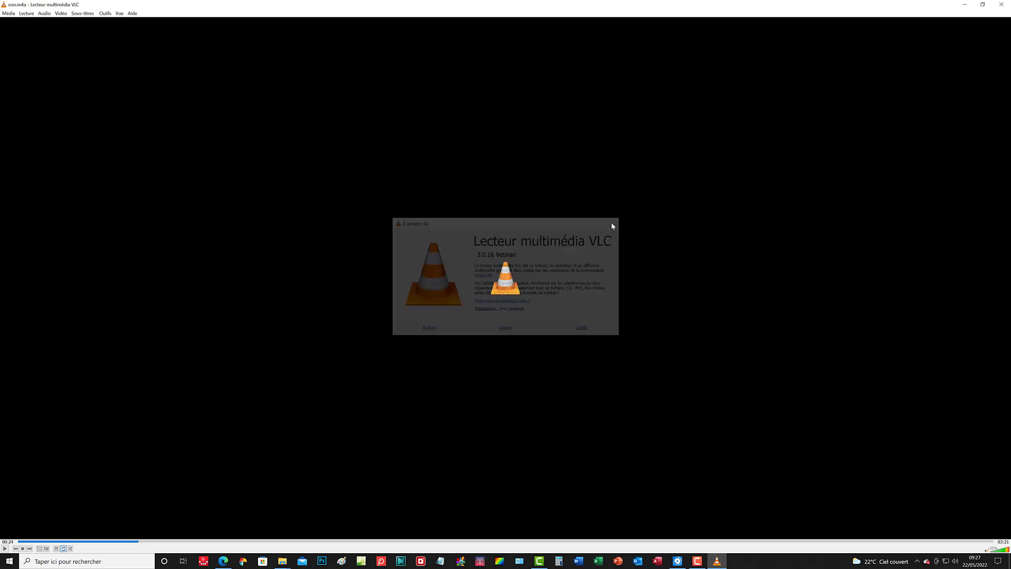
Step: Check for player updates, request a second version check, and close the update dialog
{"action": "left_click", "coordinate": [131, 14]}
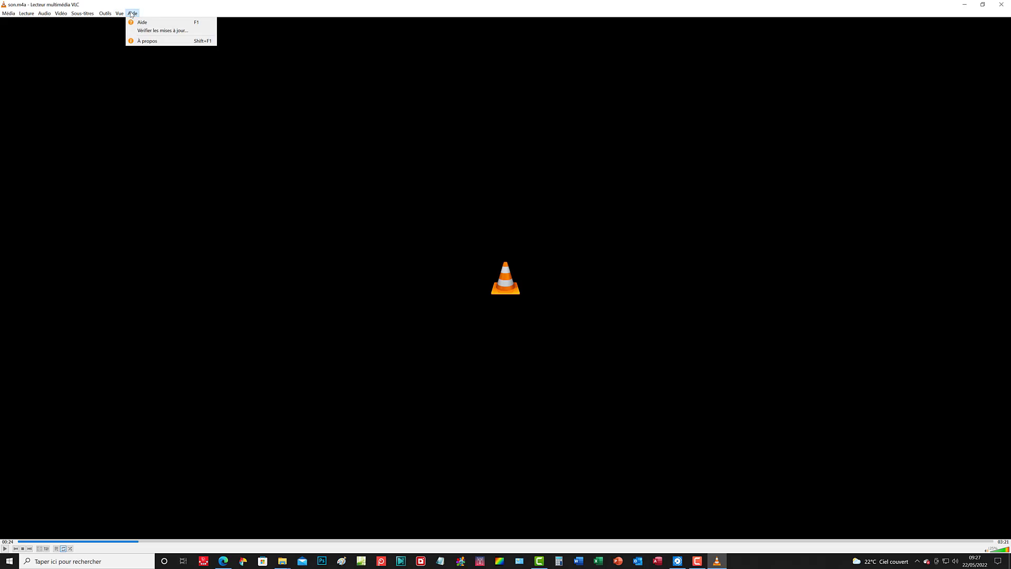
{"action": "left_click", "coordinate": [154, 31]}
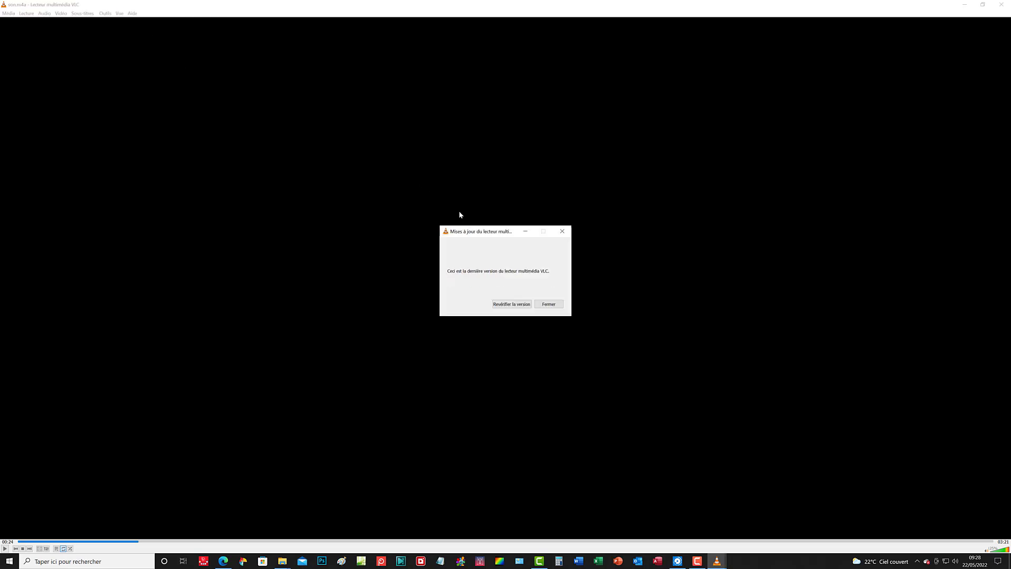
{"action": "left_click", "coordinate": [517, 307]}
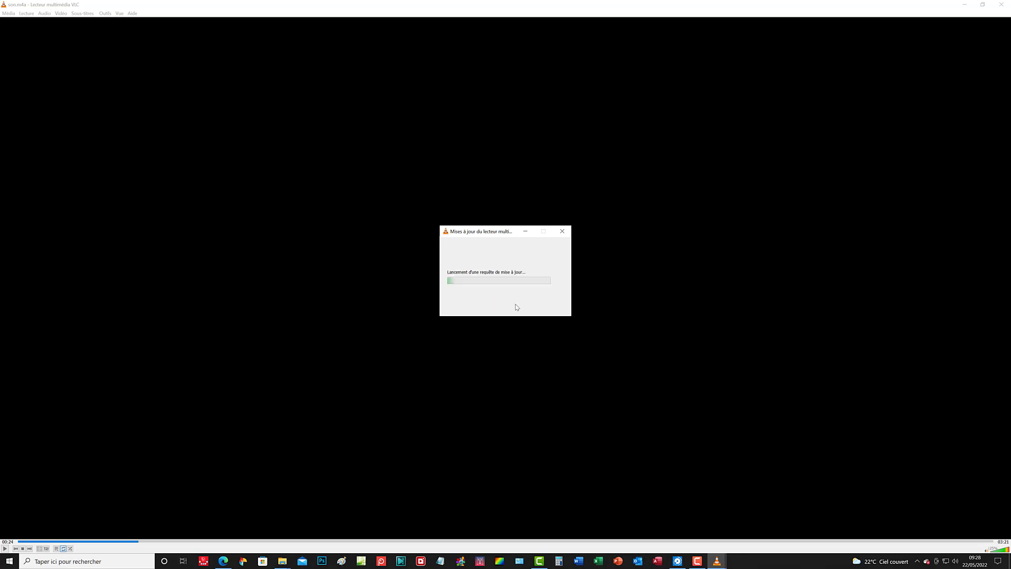
{"action": "left_click", "coordinate": [567, 235]}
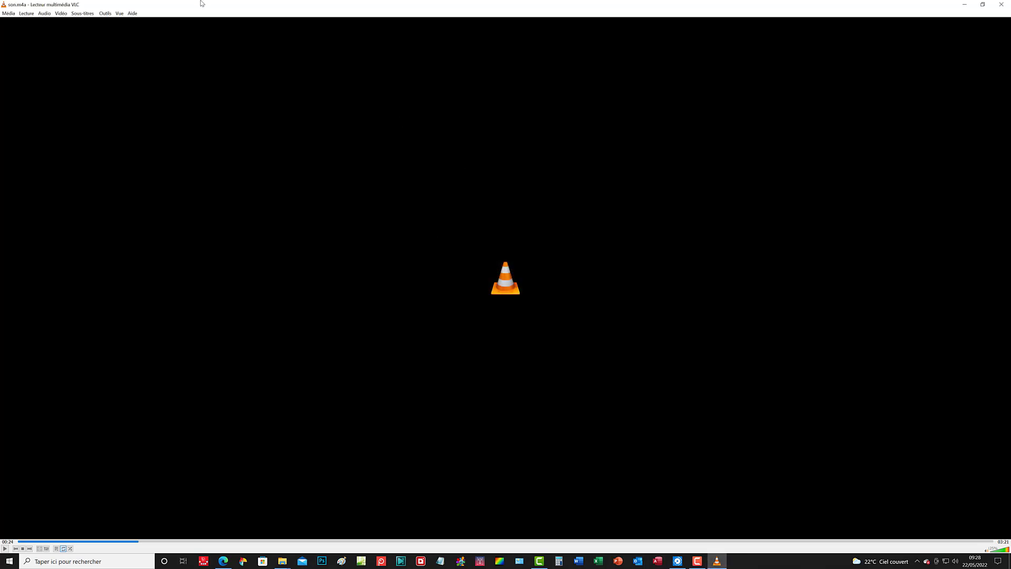
{"action": "left_click", "coordinate": [132, 13]}
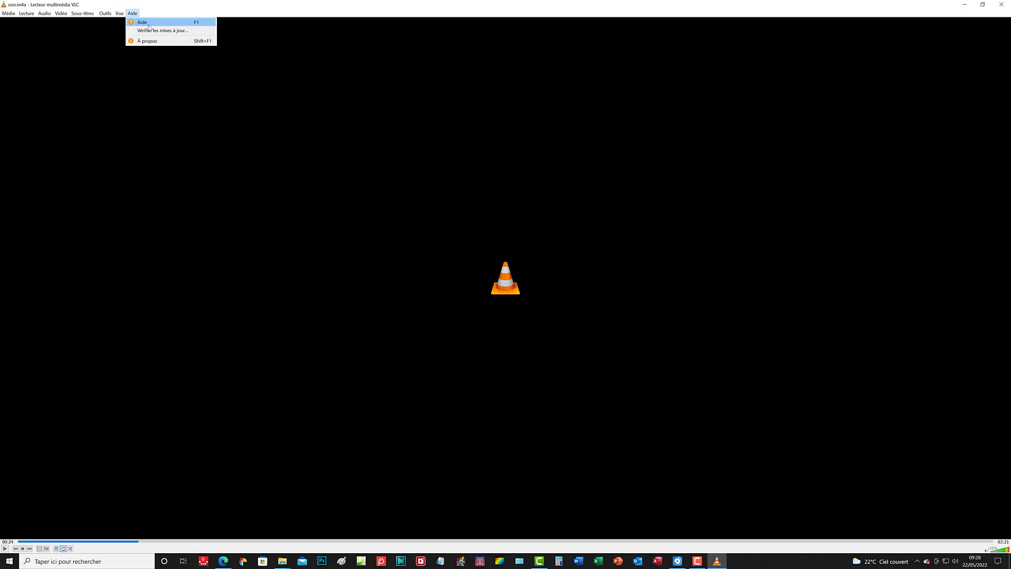
{"action": "left_click", "coordinate": [105, 13]}
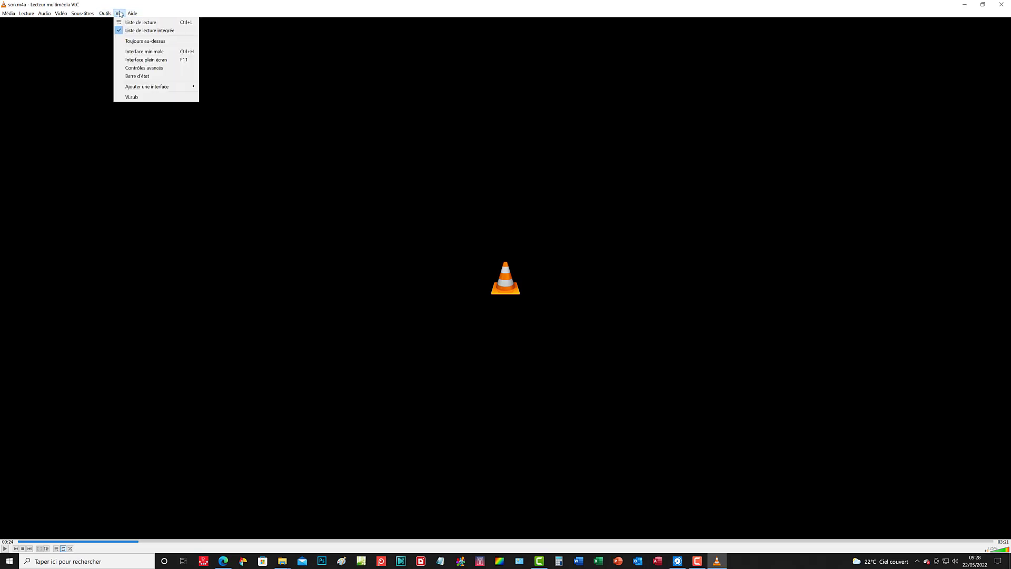
{"action": "left_click", "coordinate": [120, 14]}
{"action": "left_click", "coordinate": [106, 13]}
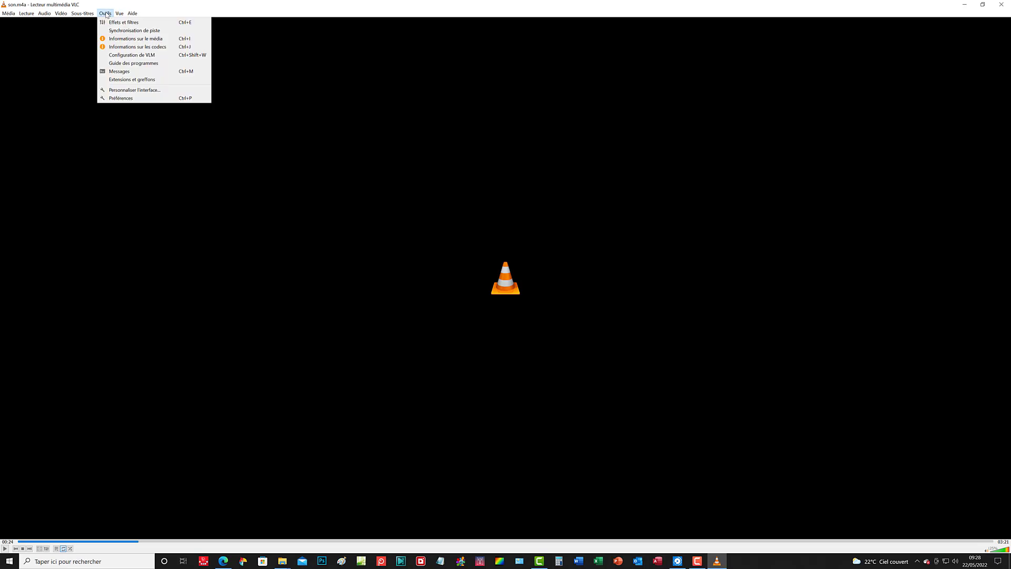